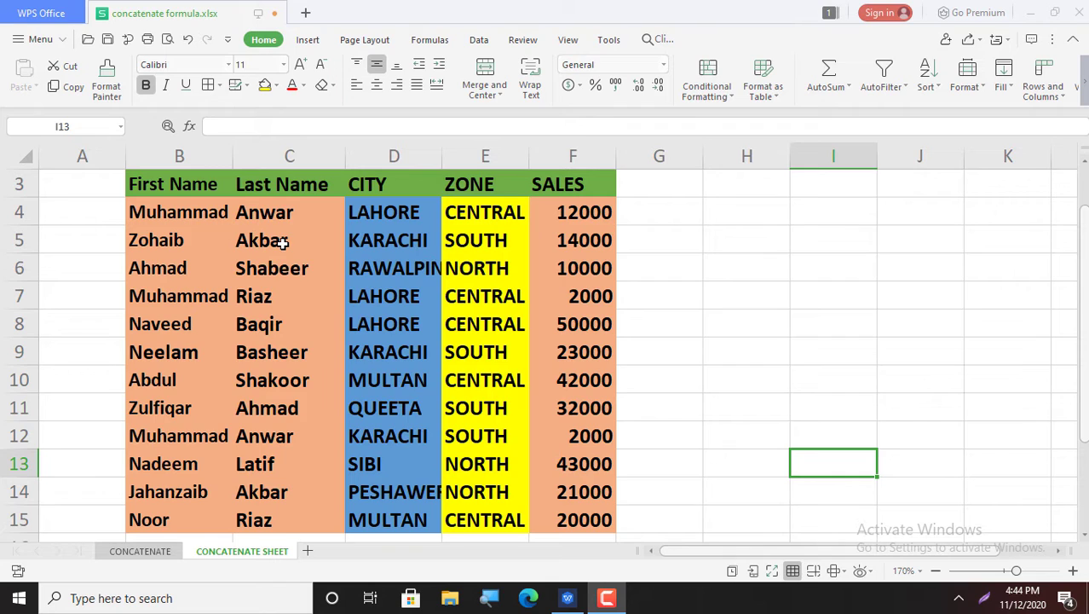
Insert one blank column between the Last Name and CITY columns
{"action": "left_click", "coordinate": [372, 185]}
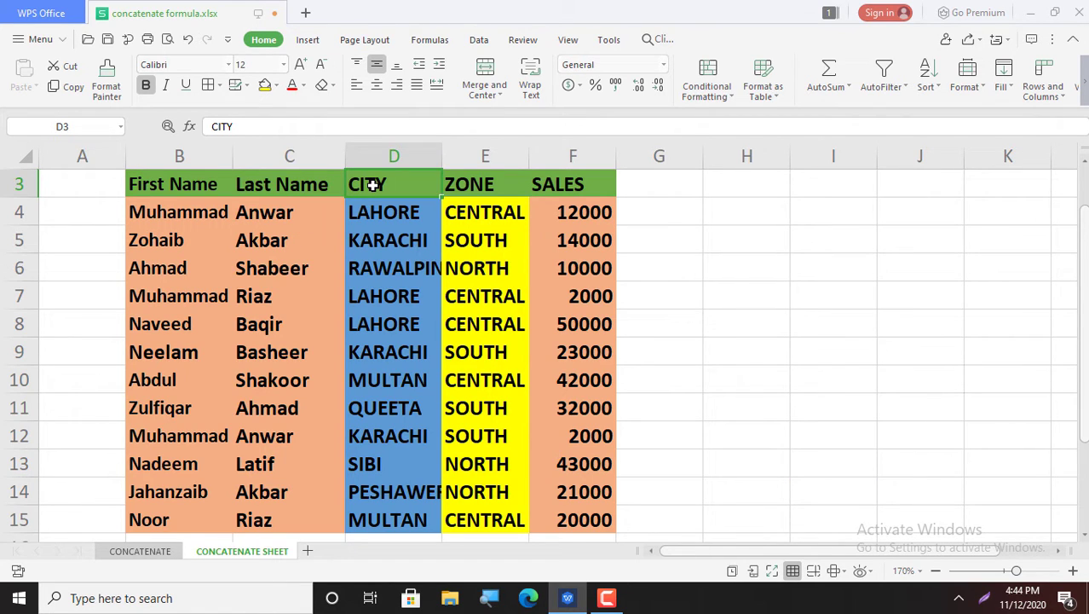
{"action": "right_click", "coordinate": [373, 185]}
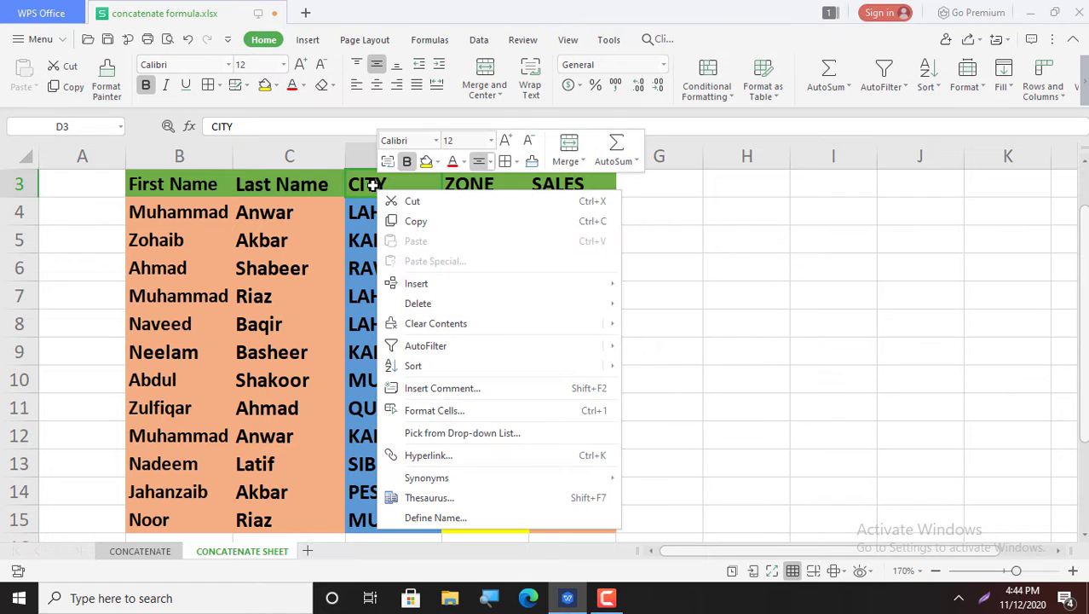
{"action": "mouse_move", "coordinate": [455, 293]}
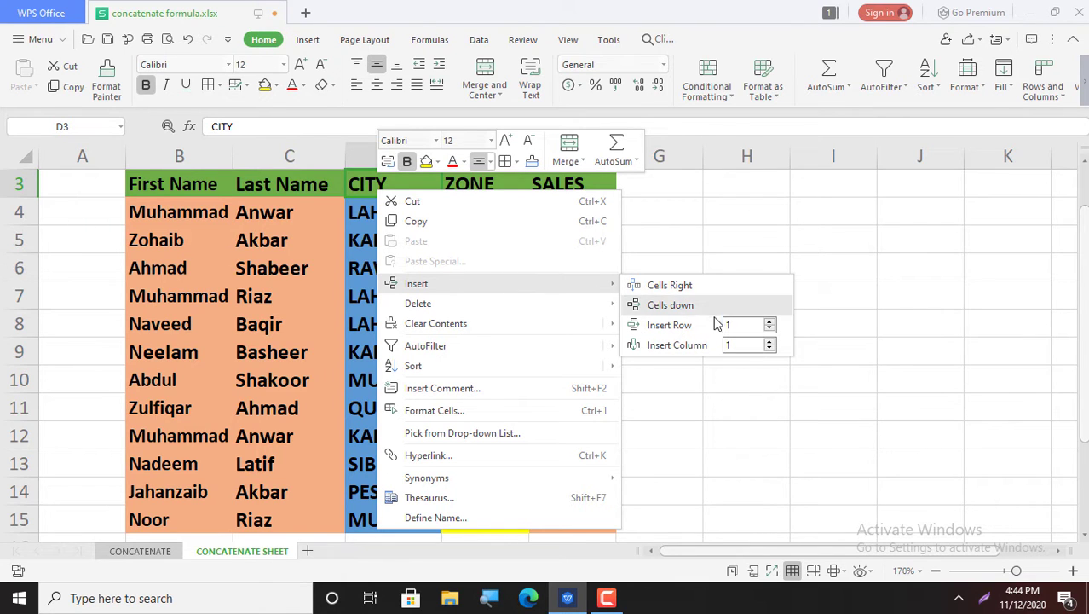
{"action": "left_click", "coordinate": [695, 346]}
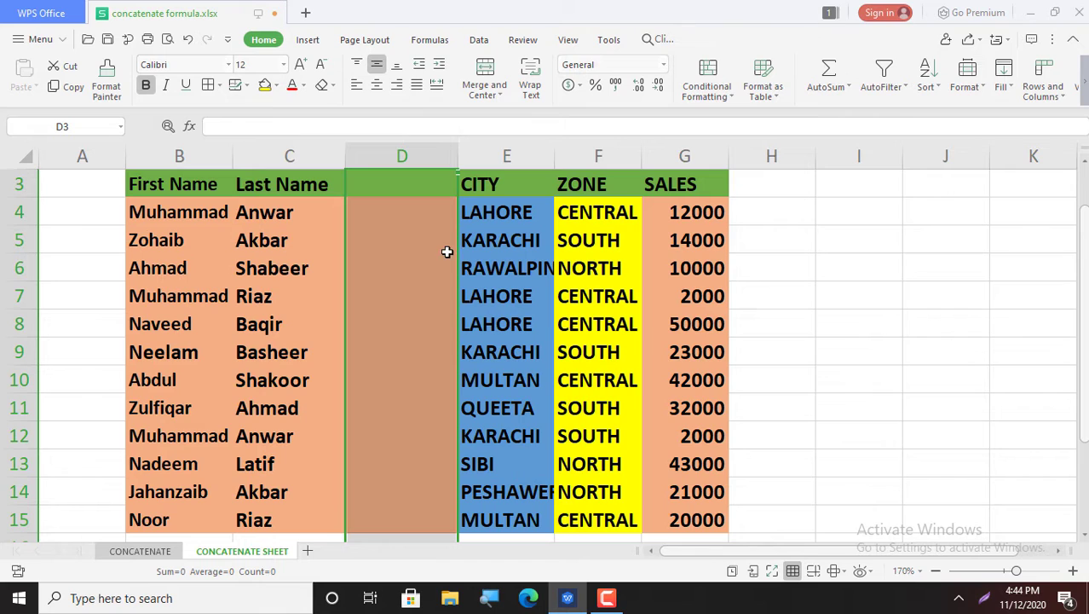
Enter =CONCATENATE(B4,C4) in cell D4 and autofit the width of column D to its contents
{"action": "left_click", "coordinate": [411, 209]}
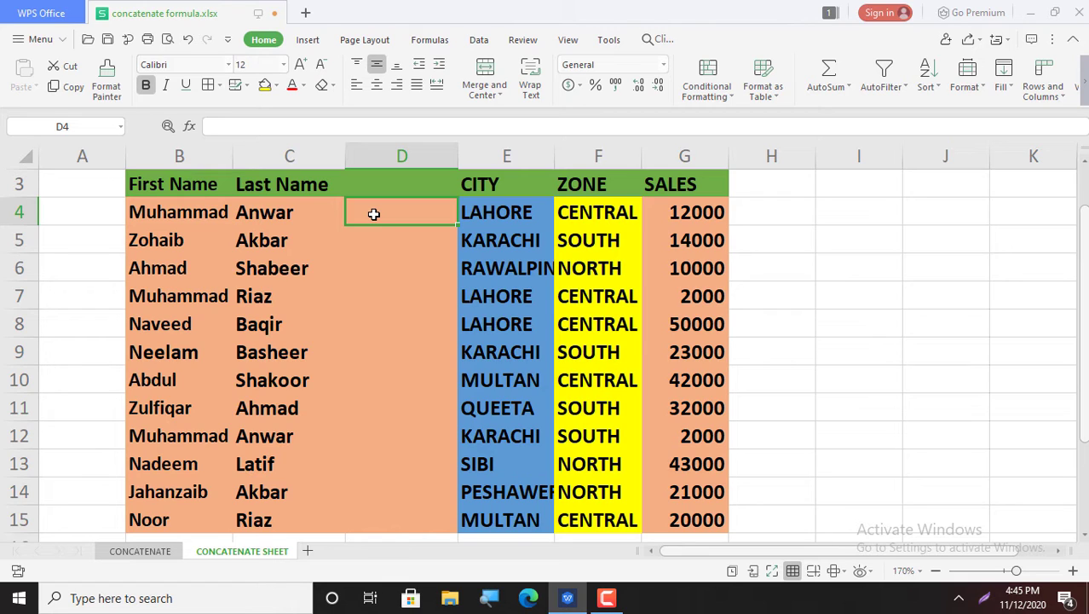
{"action": "type", "text": "="}
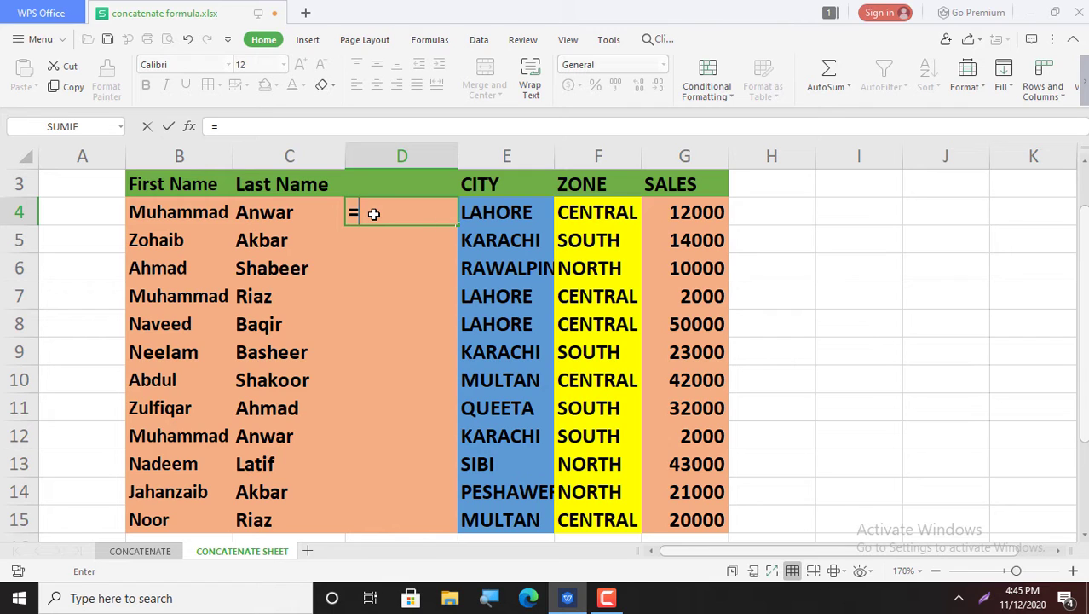
{"action": "type", "text": "C"}
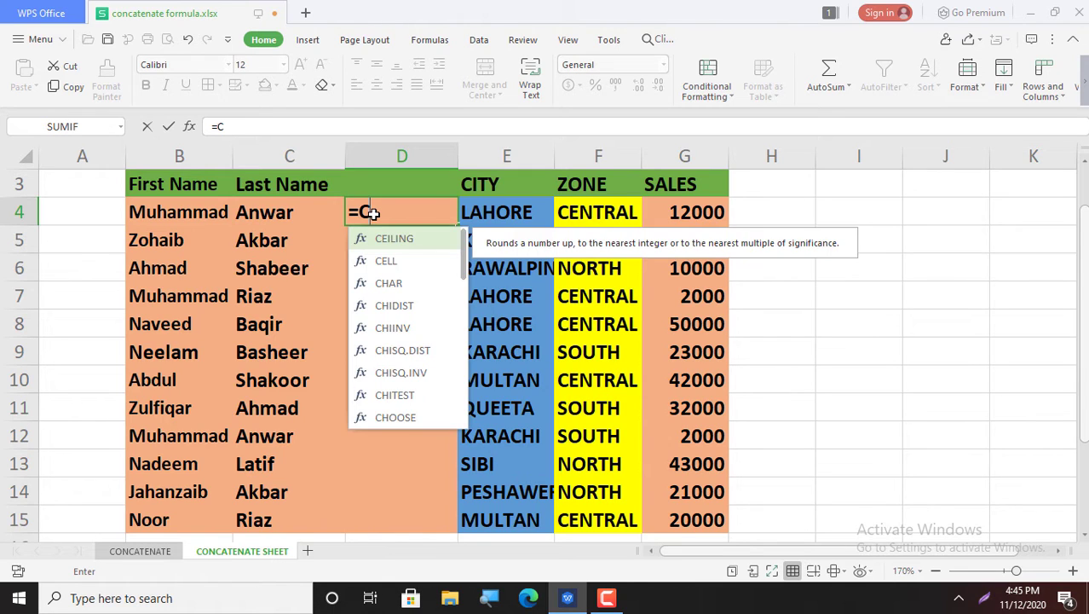
{"action": "type", "text": "ONCA"}
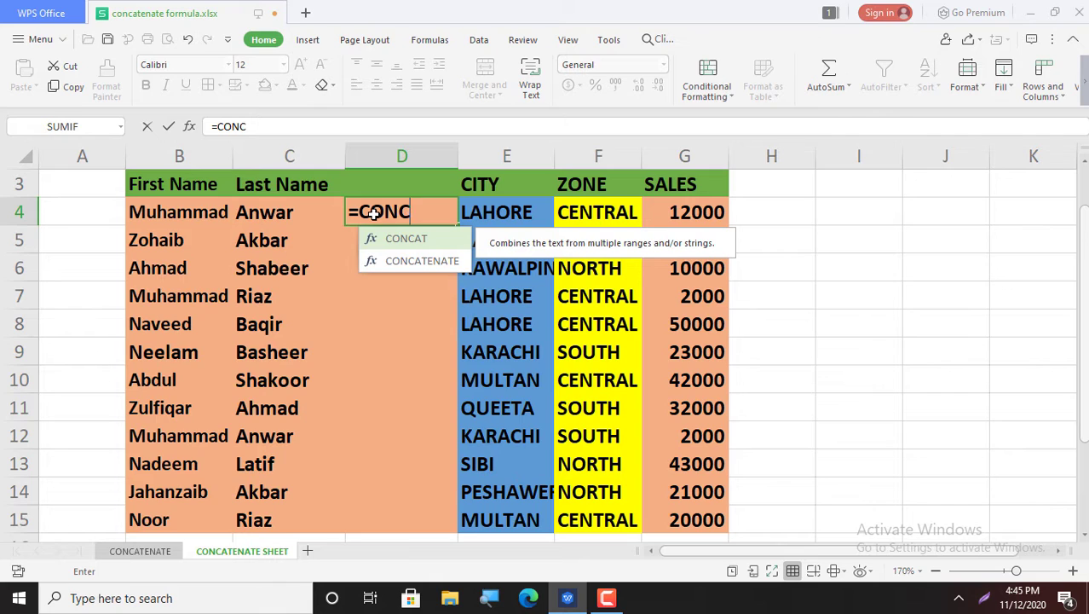
{"action": "type", "text": "TENA"}
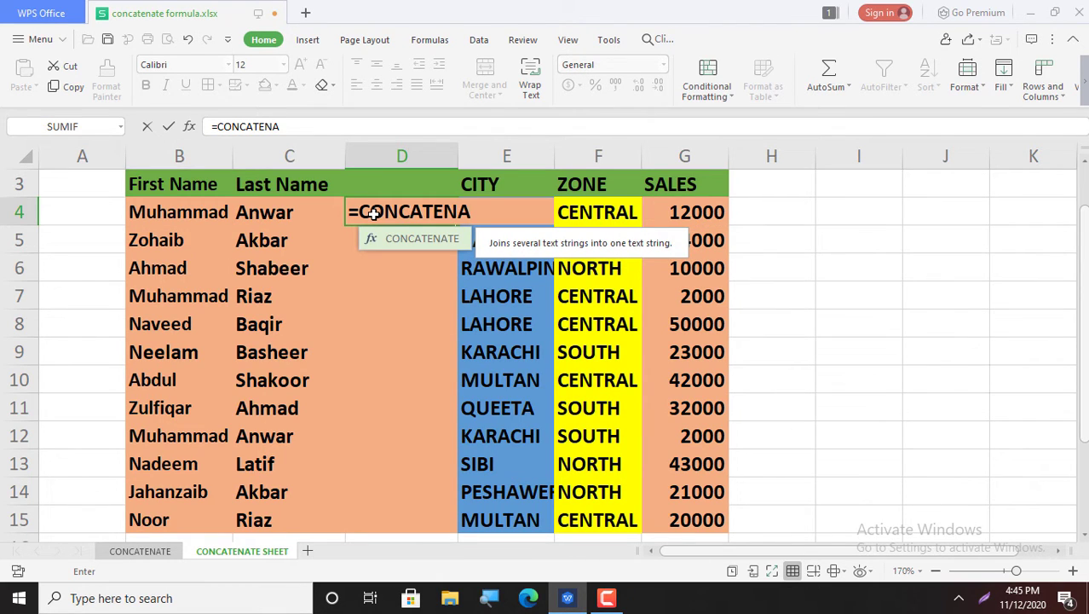
{"action": "type", "text": "TE("}
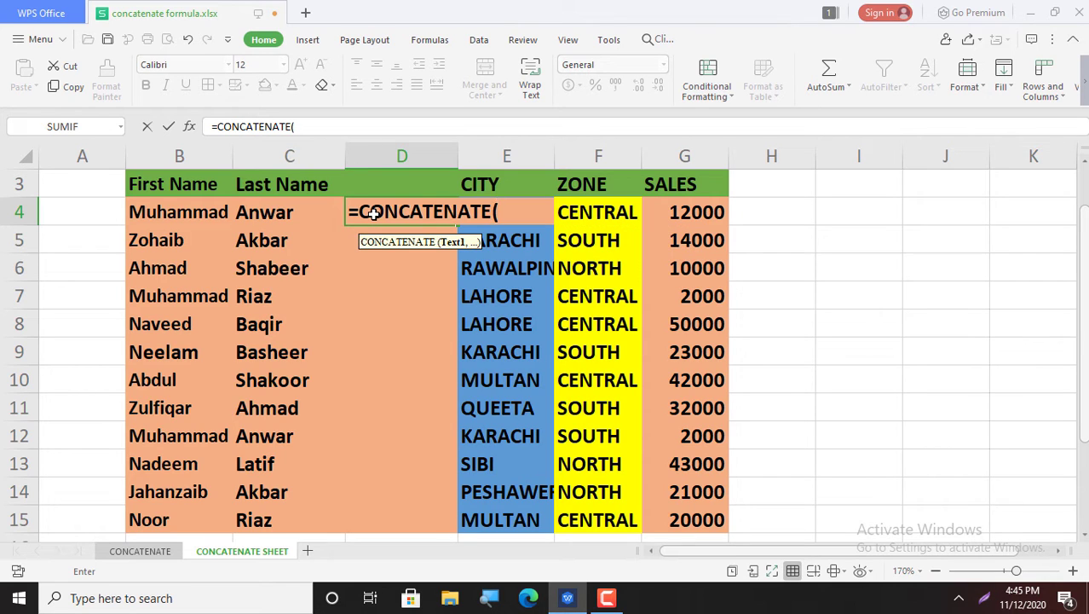
{"action": "left_click", "coordinate": [194, 212]}
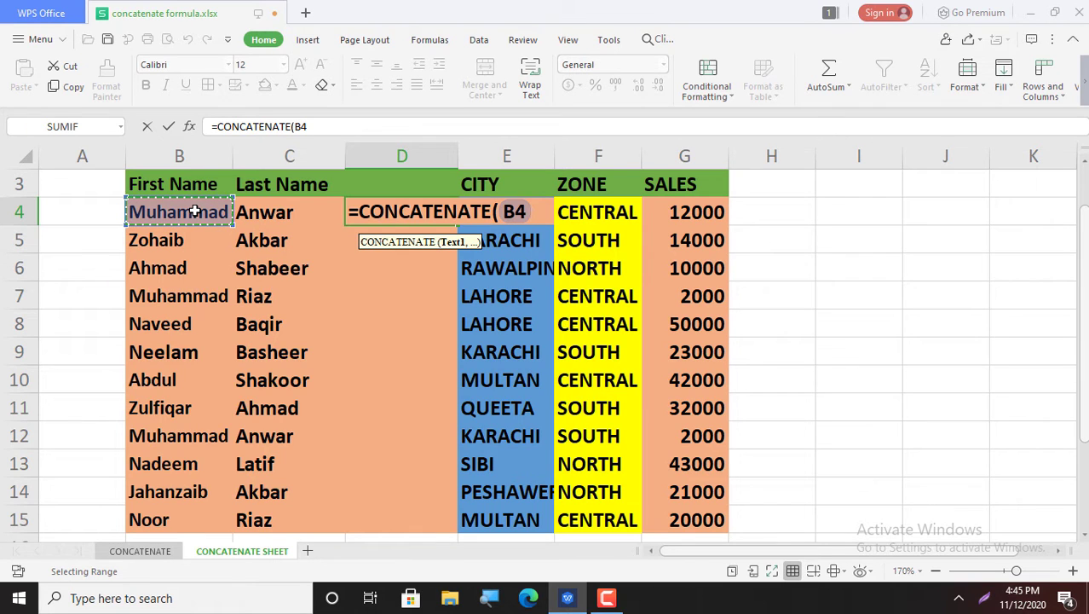
{"action": "type", "text": ","}
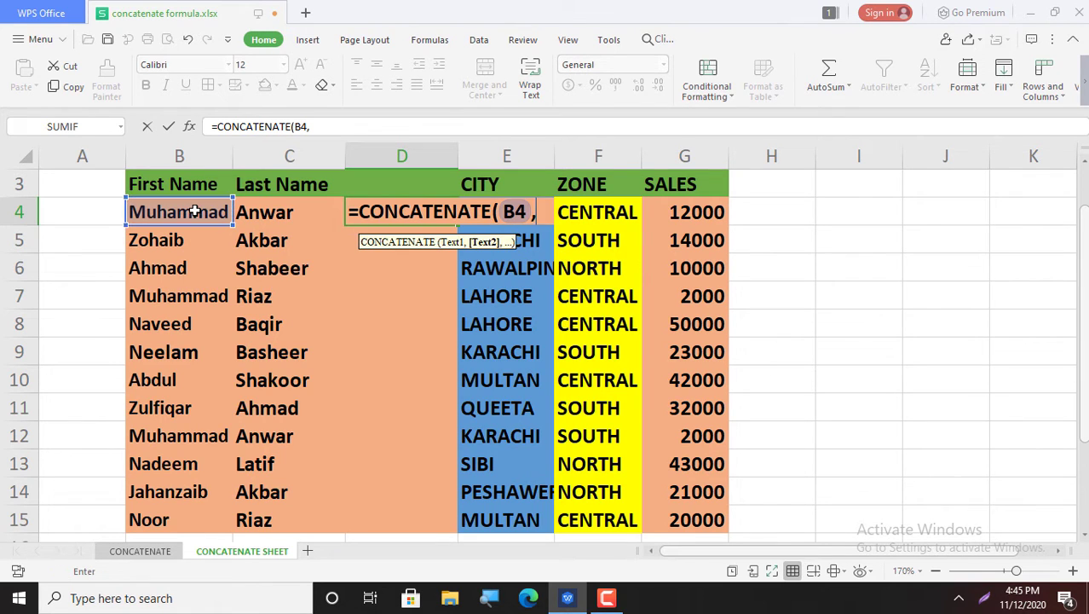
{"action": "left_click", "coordinate": [247, 215]}
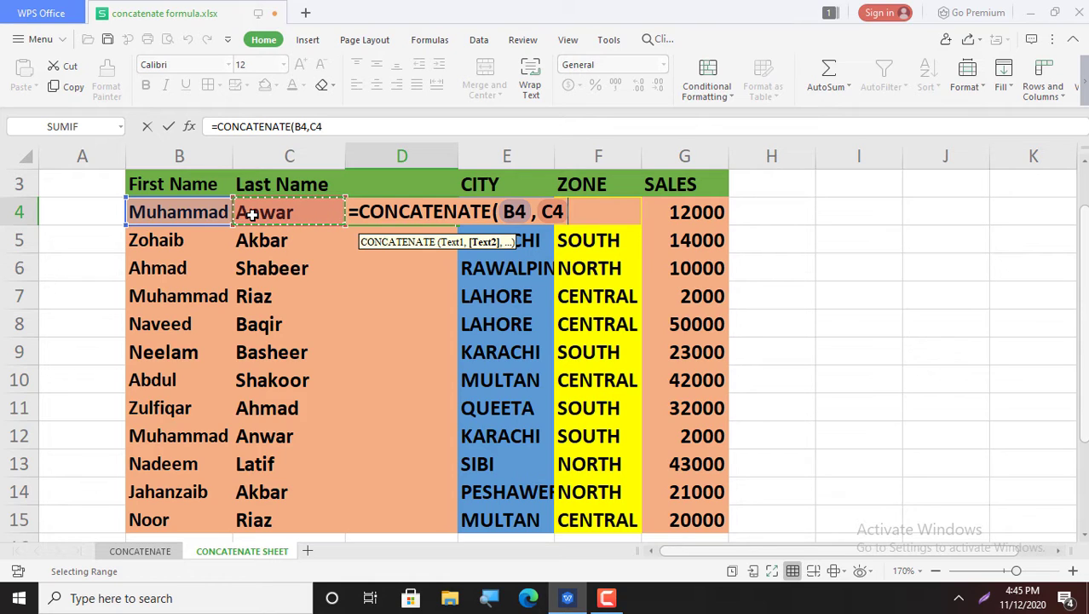
{"action": "type", "text": ")"}
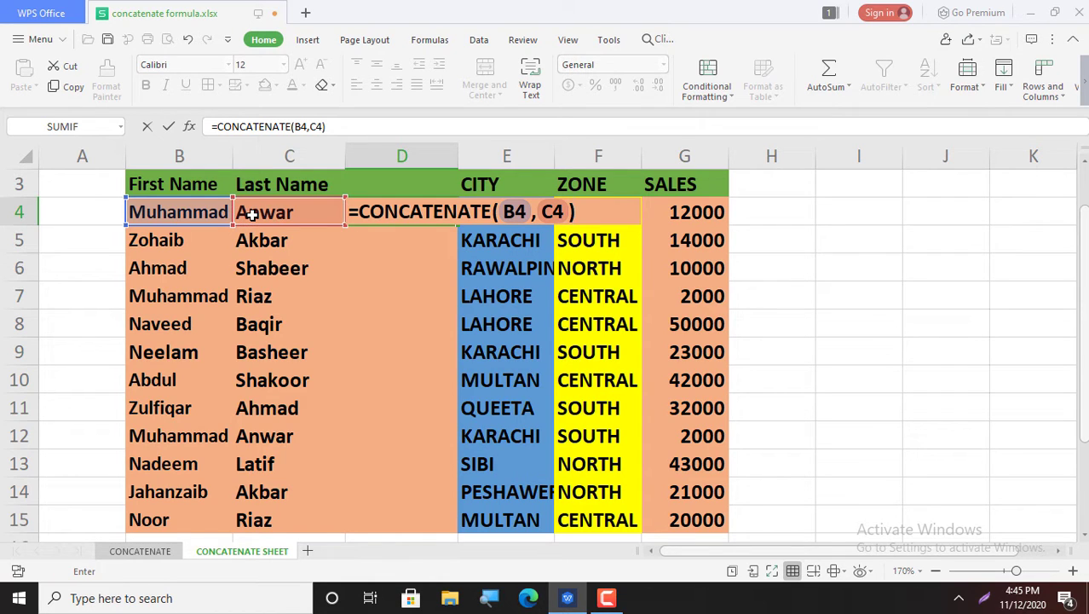
{"action": "key", "text": "Return"}
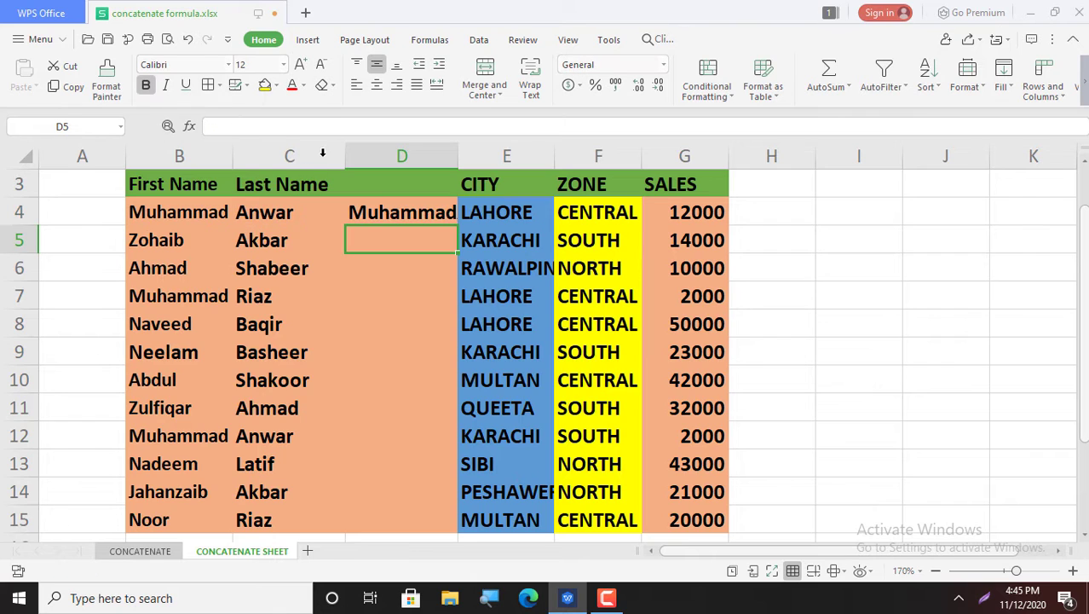
{"action": "double_click", "coordinate": [458, 161]}
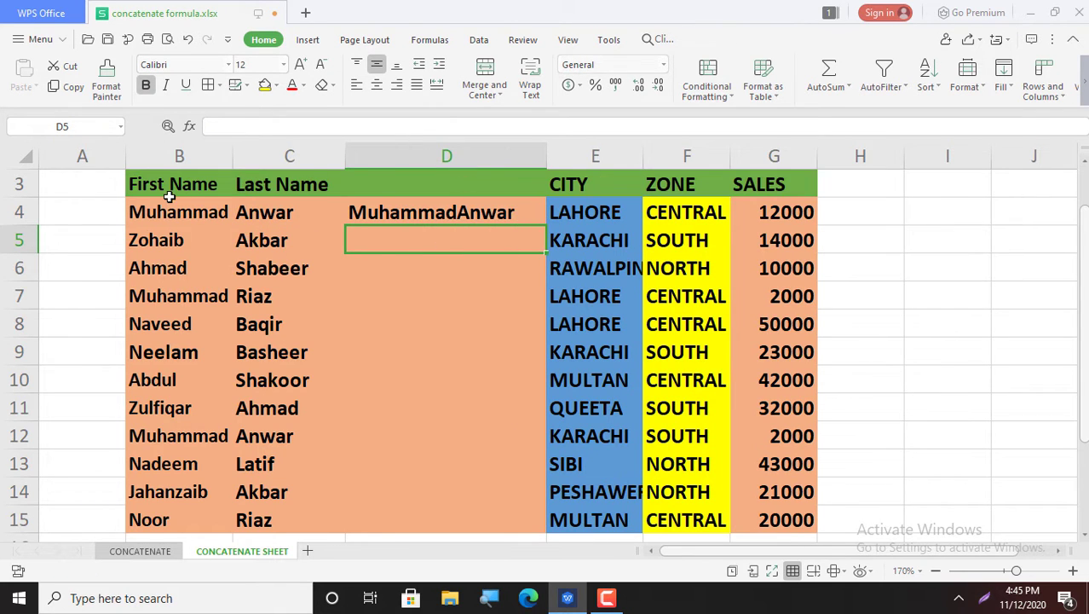
Rewrite the formula in D4 as =CONCATENATE(B4," ",C4) to put a space between first and last name
{"action": "left_click", "coordinate": [387, 212]}
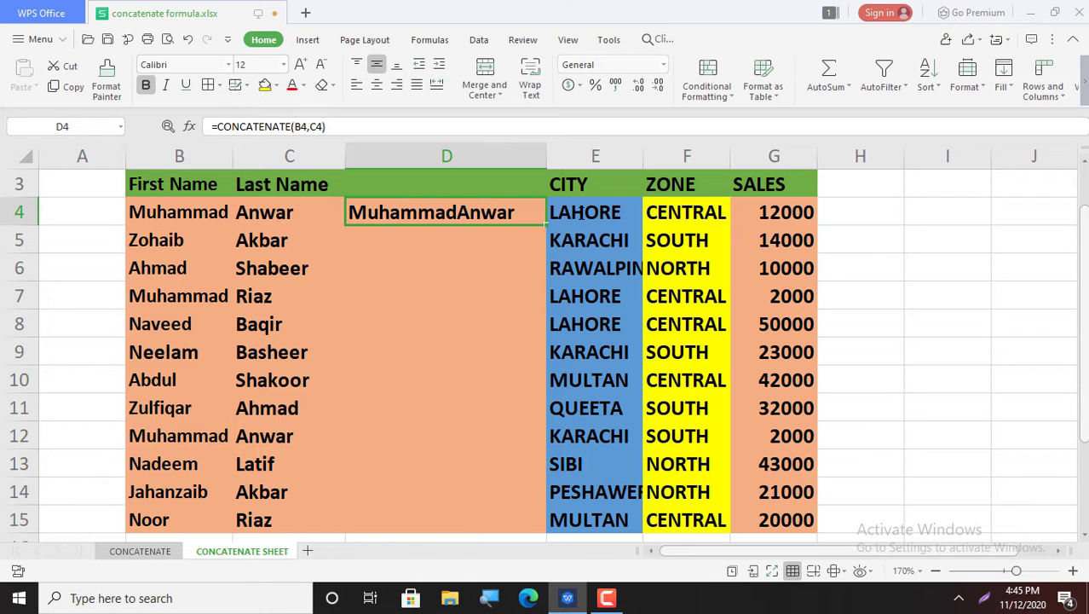
{"action": "key", "text": "F2"}
{"action": "key", "text": "BackSpace"}
{"action": "key", "text": "BackSpace"}
{"action": "key", "text": "BackSpace"}
{"action": "key", "text": "BackSpace"}
{"action": "key", "text": "BackSpace"}
{"action": "key", "text": "BackSpace"}
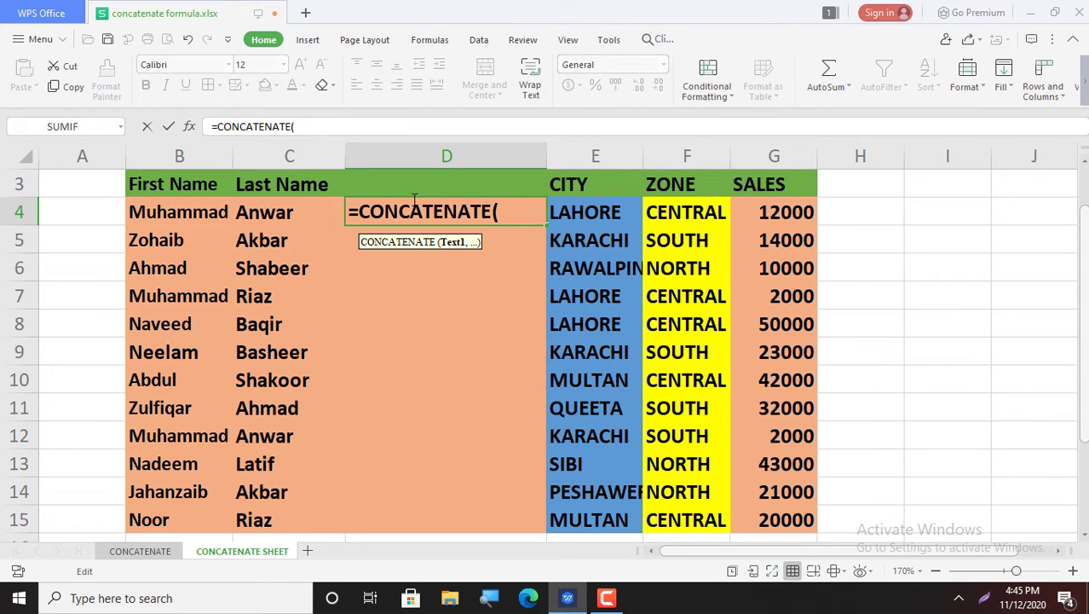
{"action": "left_click", "coordinate": [188, 209]}
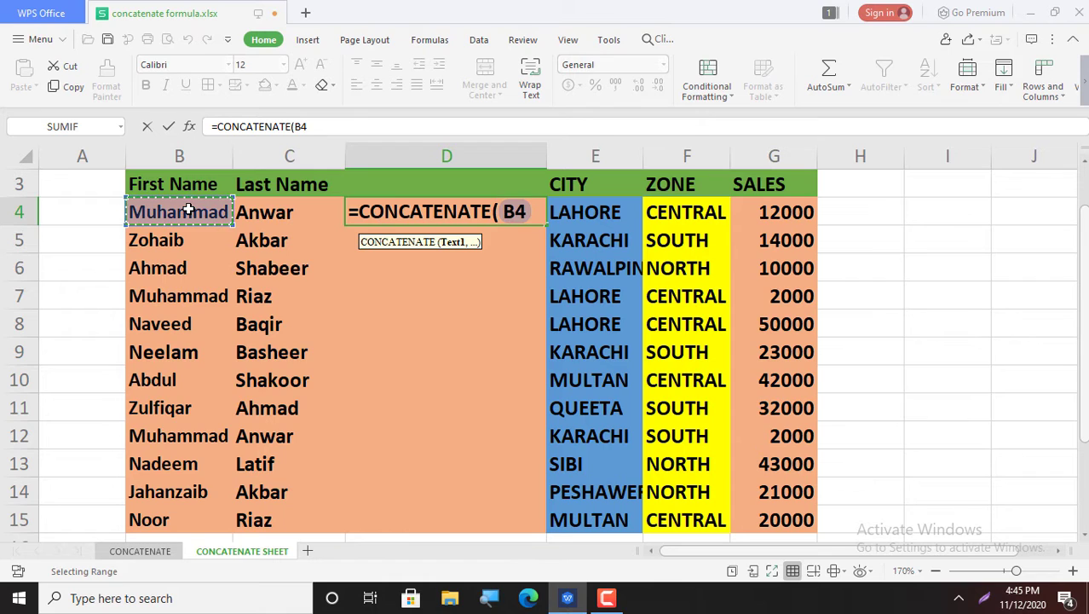
{"action": "type", "text": ","}
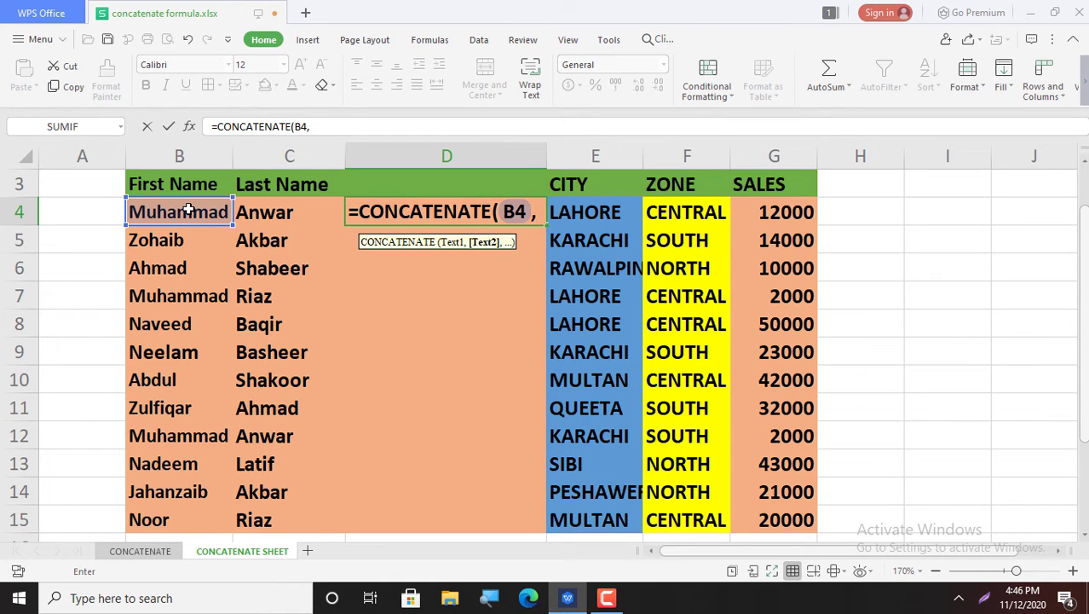
{"action": "type", "text": "\""}
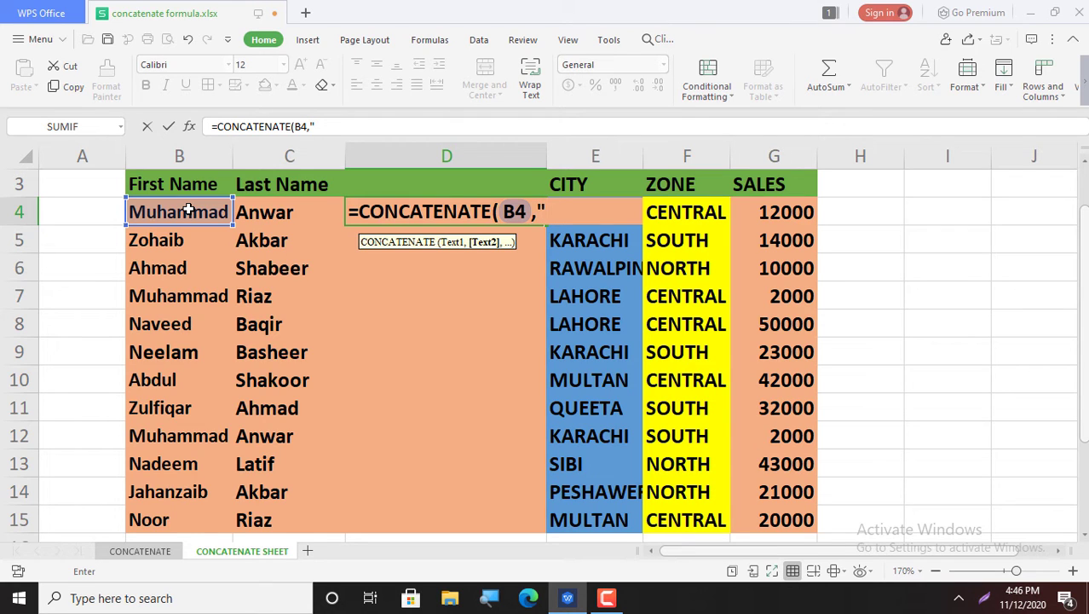
{"action": "type", "text": " \","}
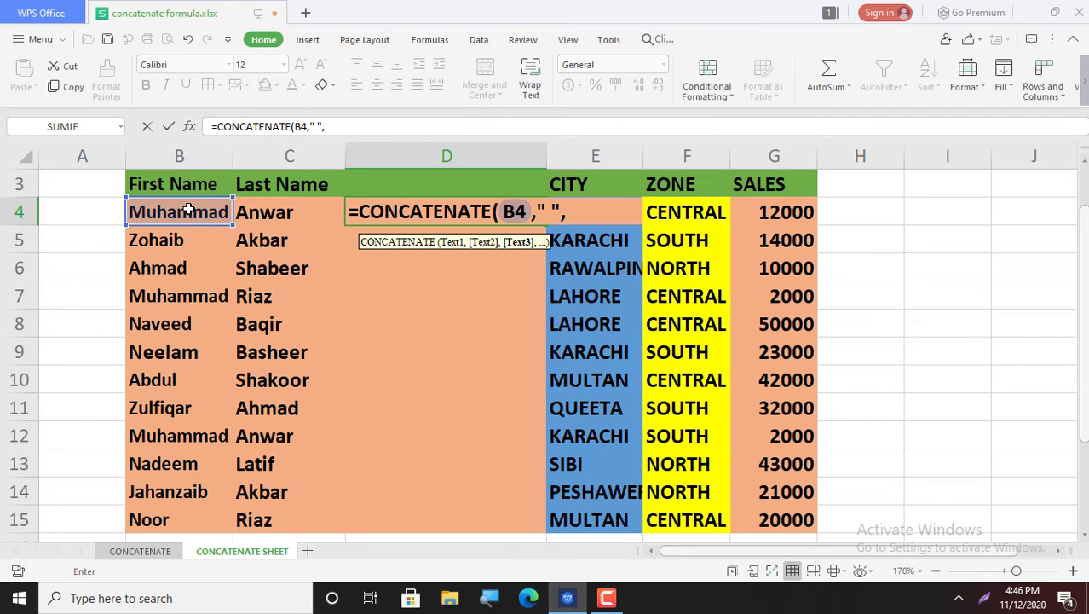
{"action": "left_click", "coordinate": [265, 219]}
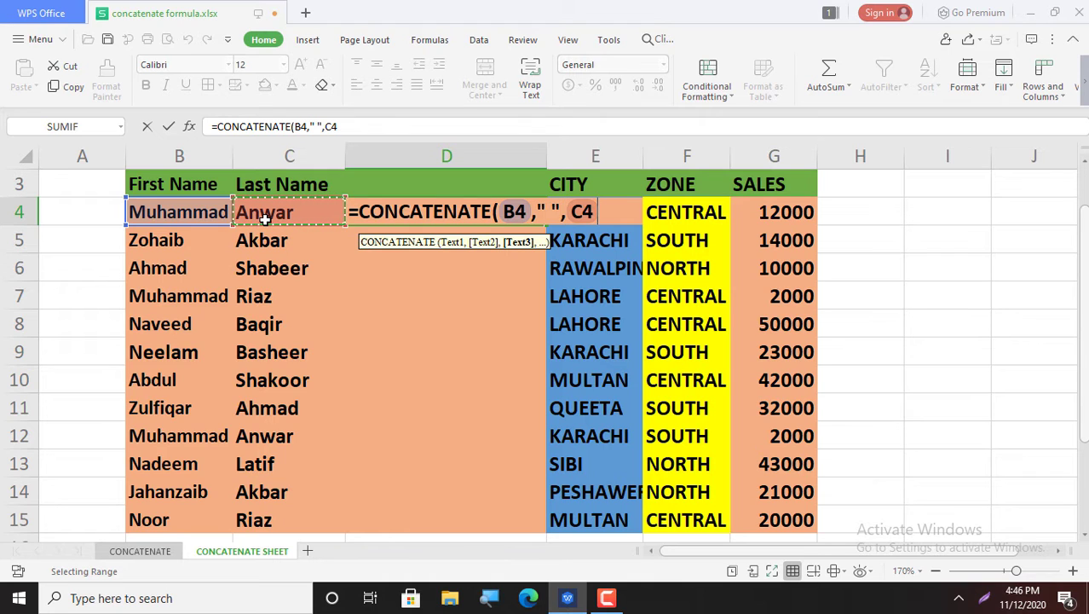
{"action": "type", "text": ")"}
{"action": "key", "text": "Return"}
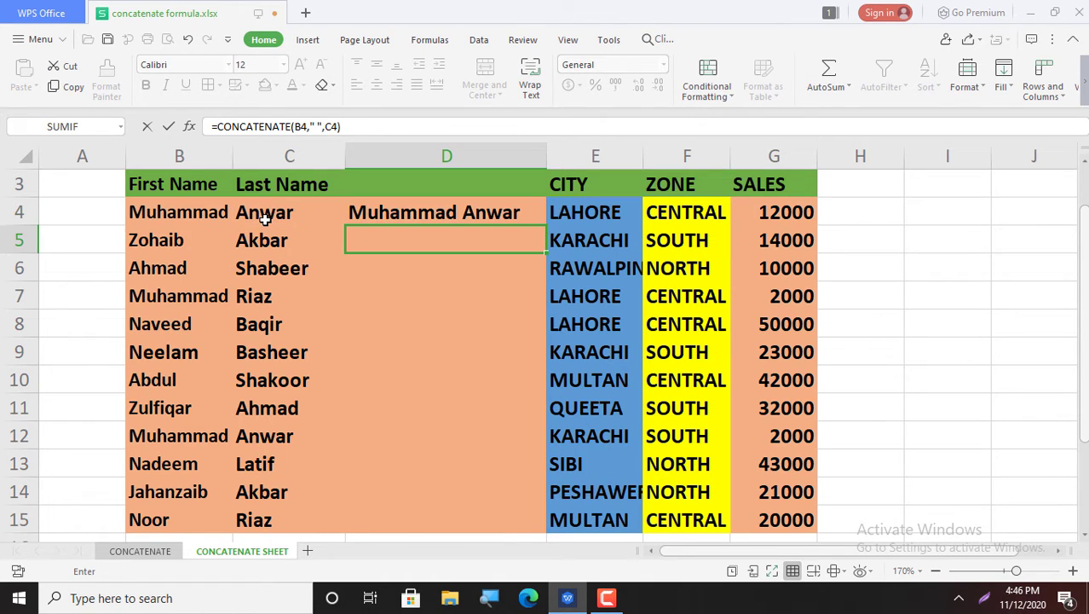
Fill the D4 formula down the column through row 15
{"action": "left_click", "coordinate": [447, 210]}
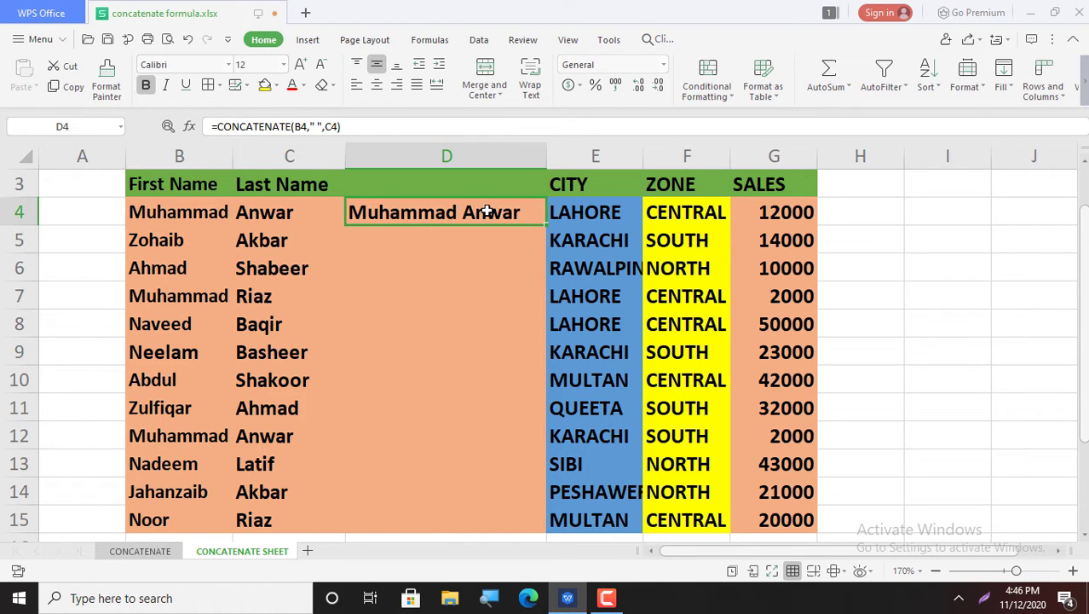
{"action": "double_click", "coordinate": [546, 225]}
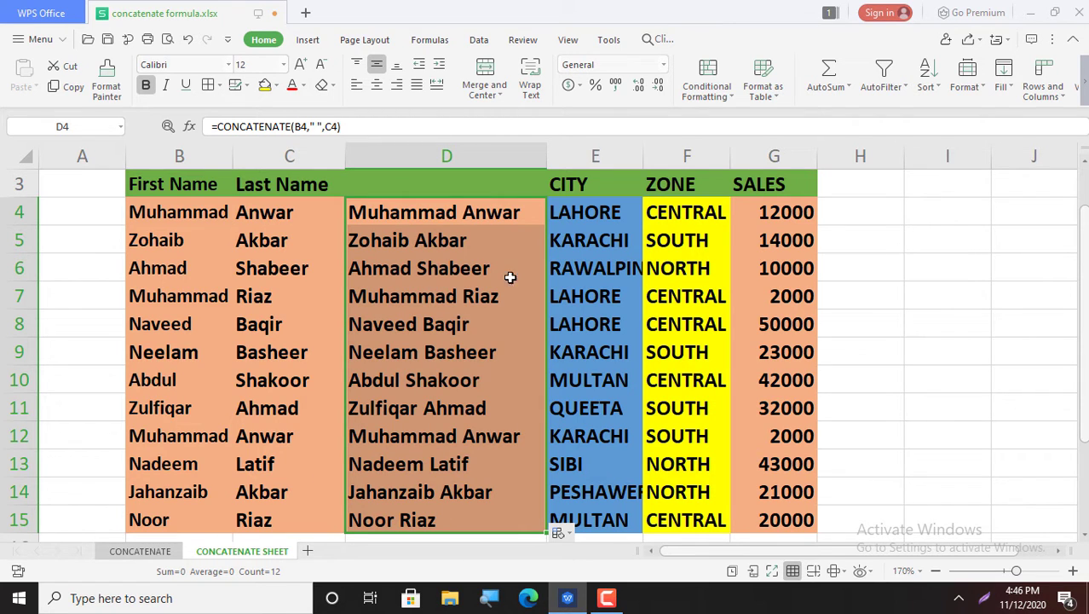
{"action": "left_click", "coordinate": [463, 189]}
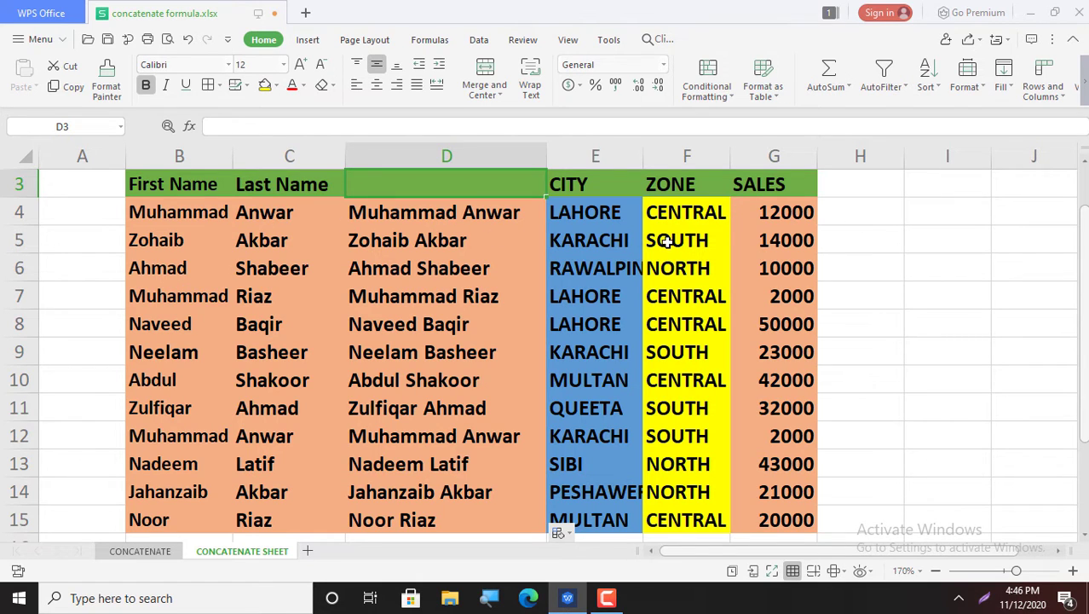
Begin a CONCATENATE formula in H4 that joins B4, a space in quotes and C4: =CONCATENATE(B4," ",C4
{"action": "left_click", "coordinate": [860, 213]}
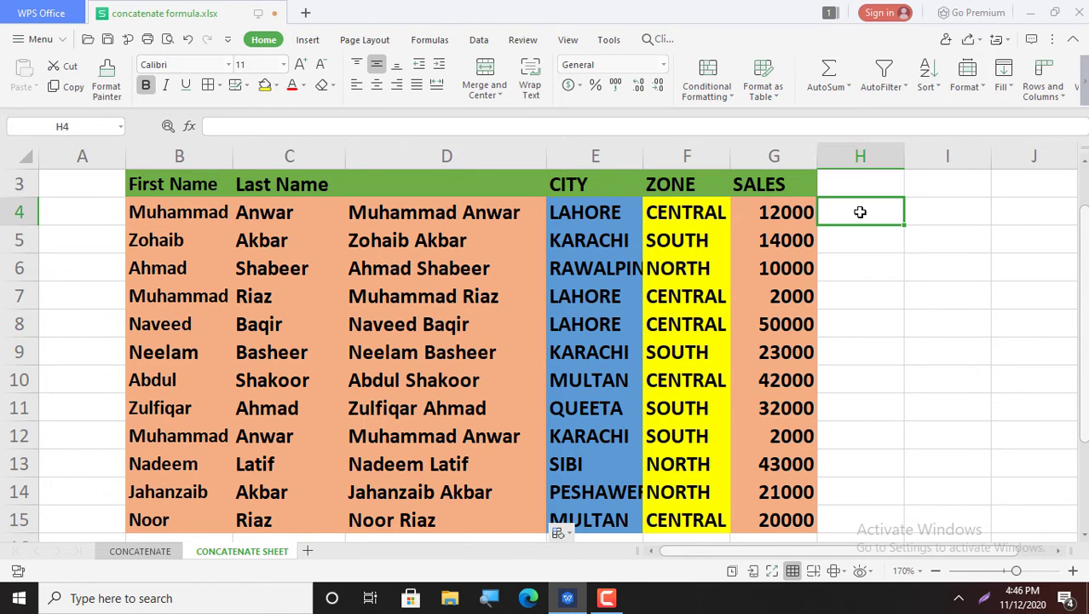
{"action": "type", "text": "="}
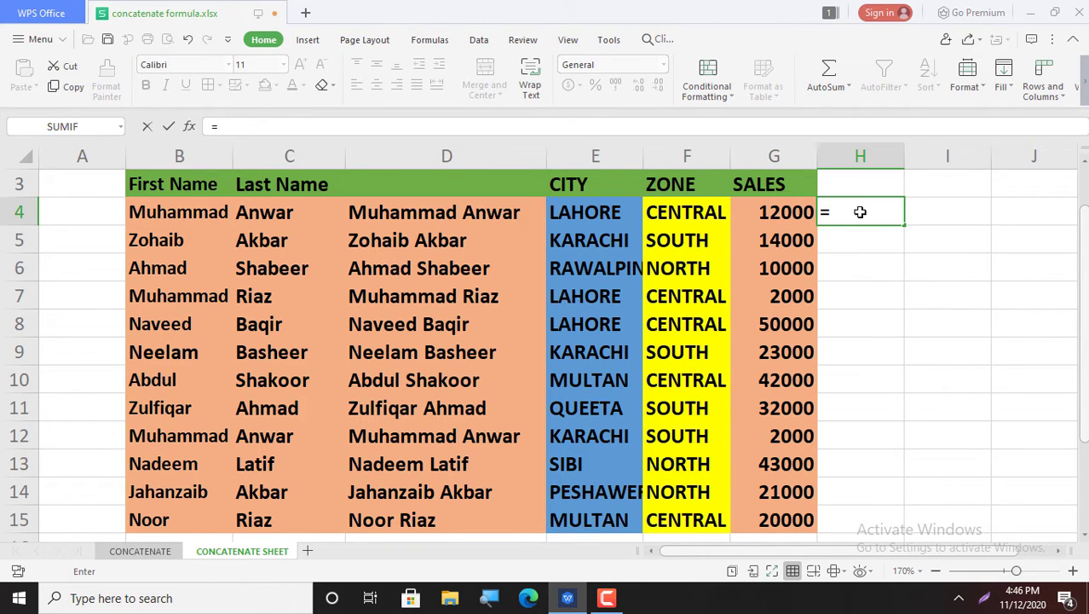
{"action": "type", "text": "CO"}
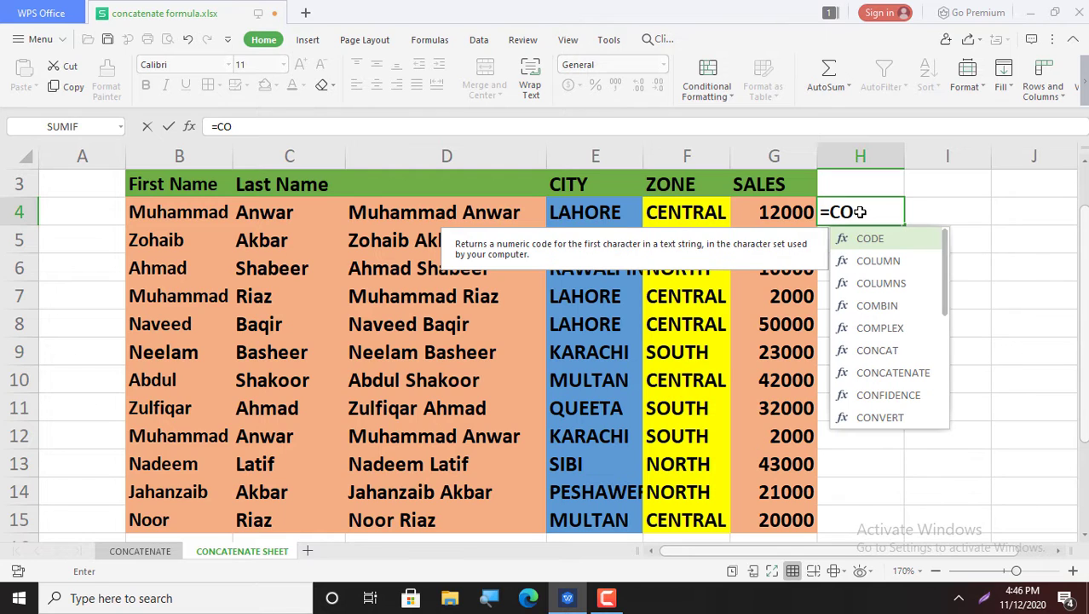
{"action": "type", "text": "NCA"}
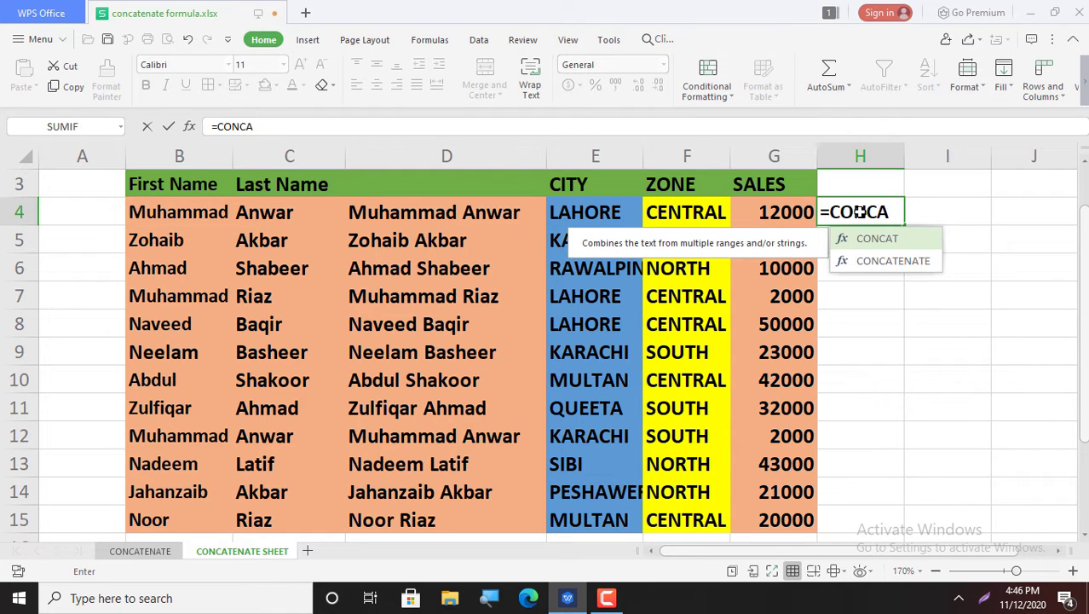
{"action": "type", "text": "TENATE"}
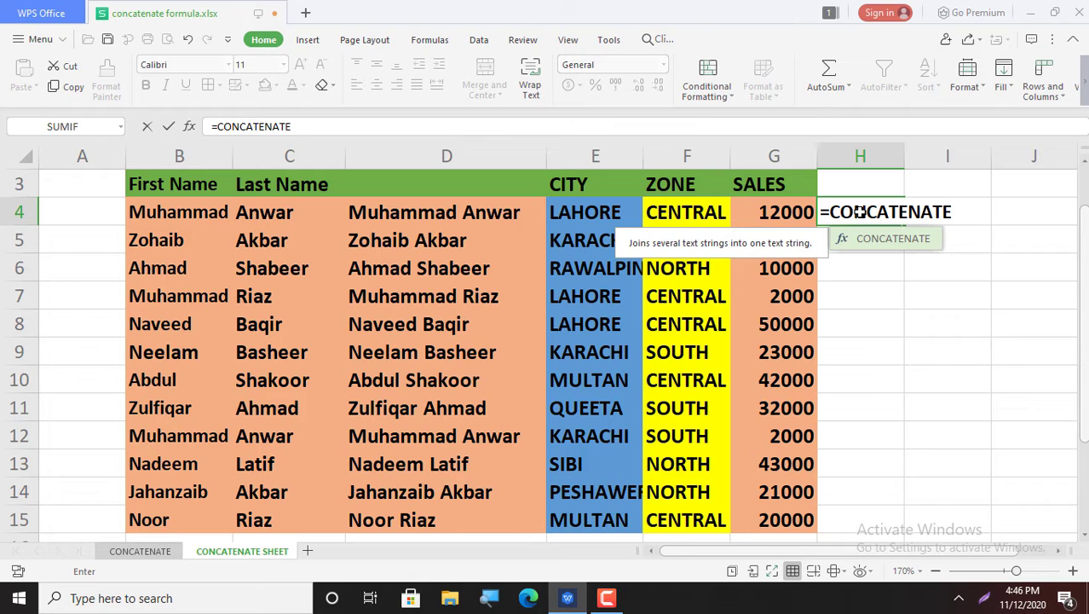
{"action": "type", "text": "("}
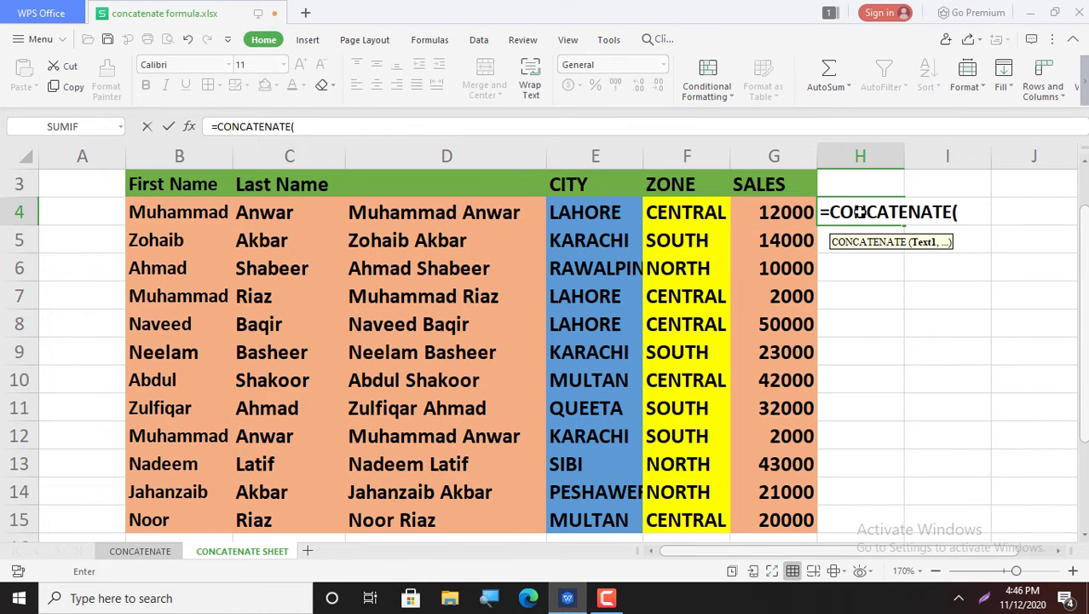
{"action": "left_click", "coordinate": [179, 211]}
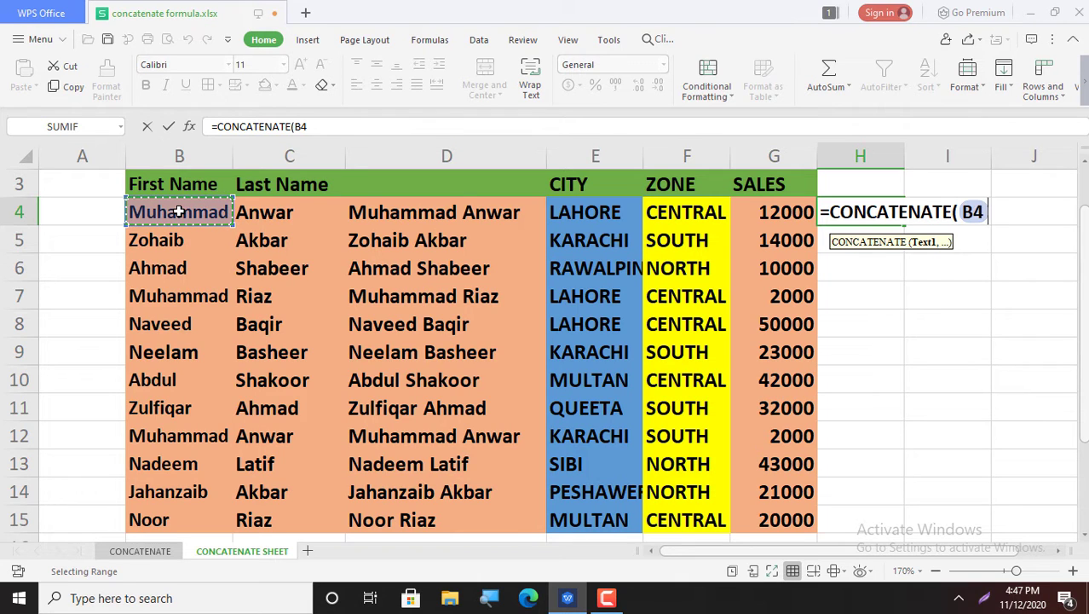
{"action": "type", "text": ","}
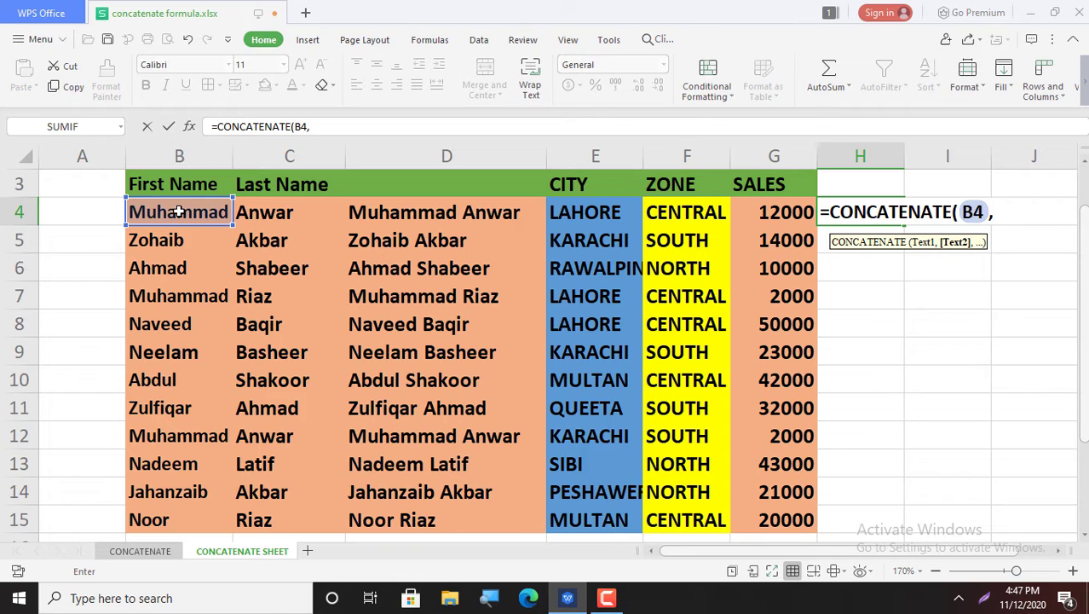
{"action": "type", "text": "\""}
{"action": "type", "text": "\","}
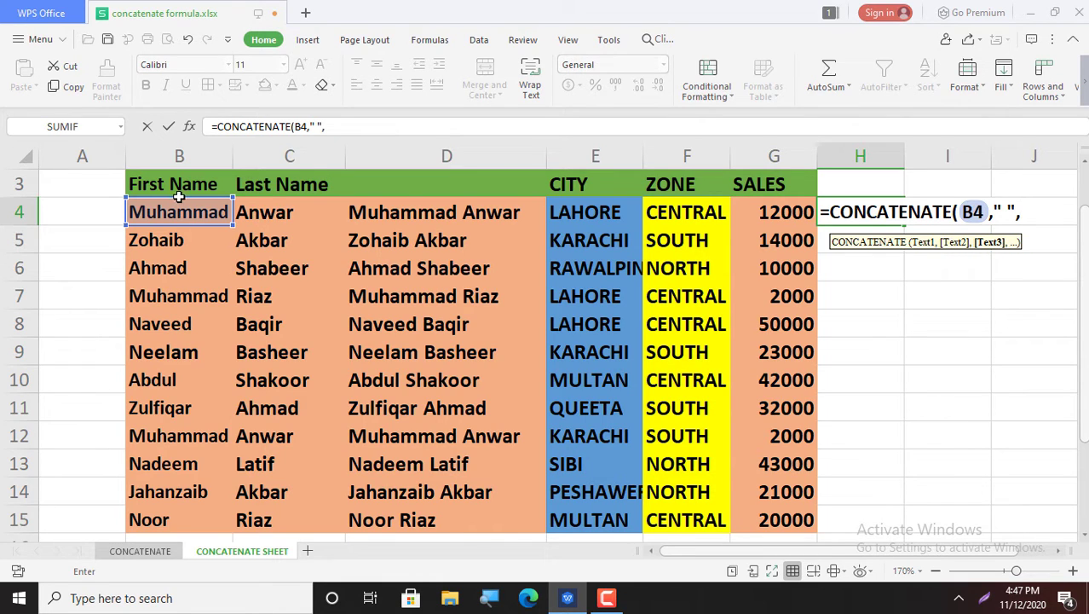
{"action": "left_click", "coordinate": [277, 210]}
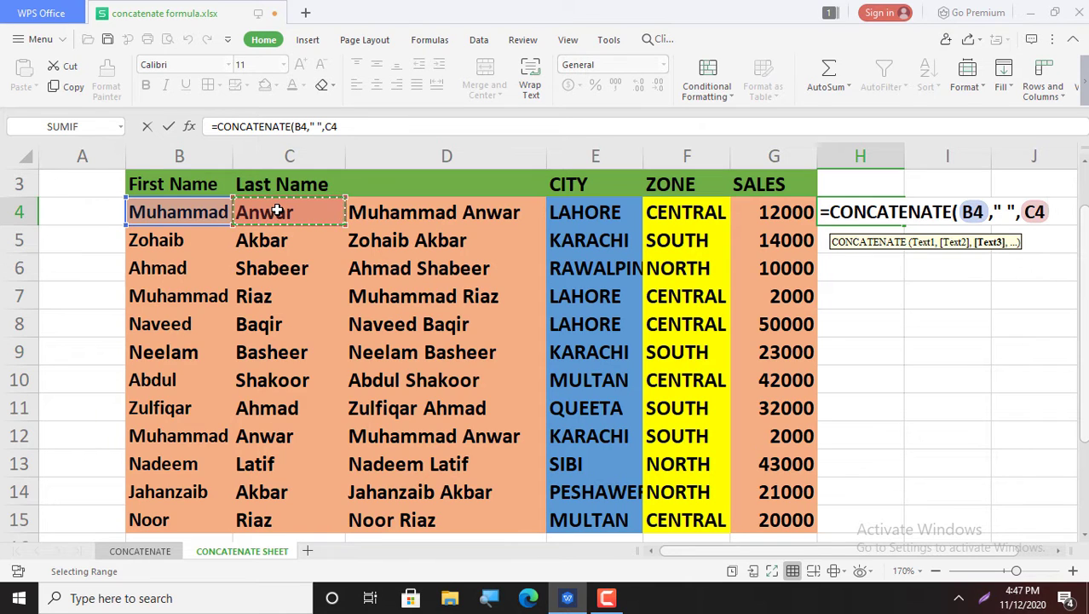
Extend the H4 formula with the city in E4 and the zone in F4, each preceded by a ", " separator
{"action": "type", "text": ","}
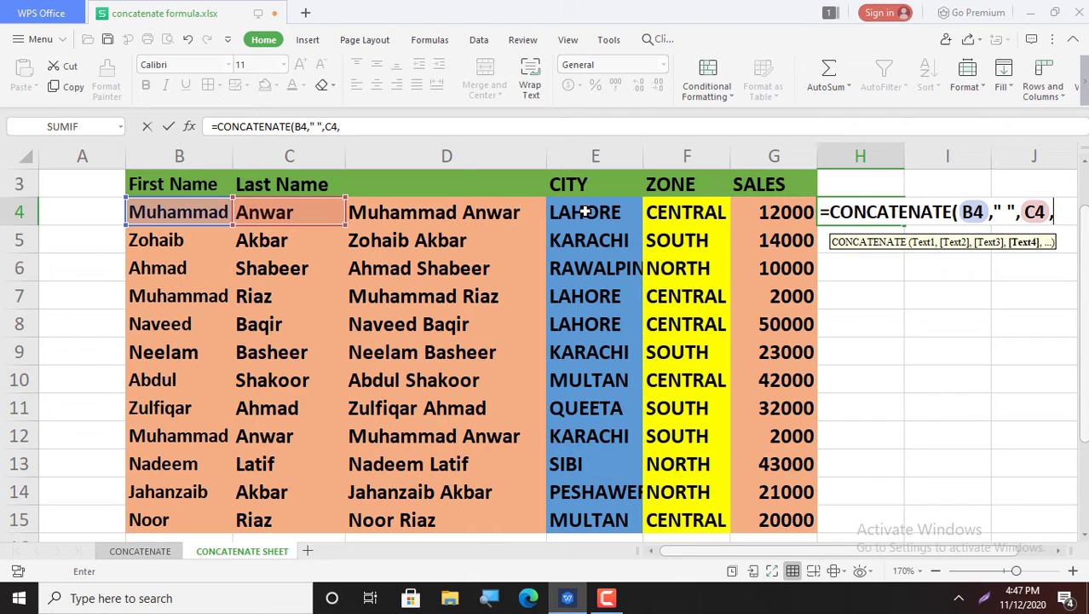
{"action": "type", "text": "\","}
{"action": "type", "text": "\""}
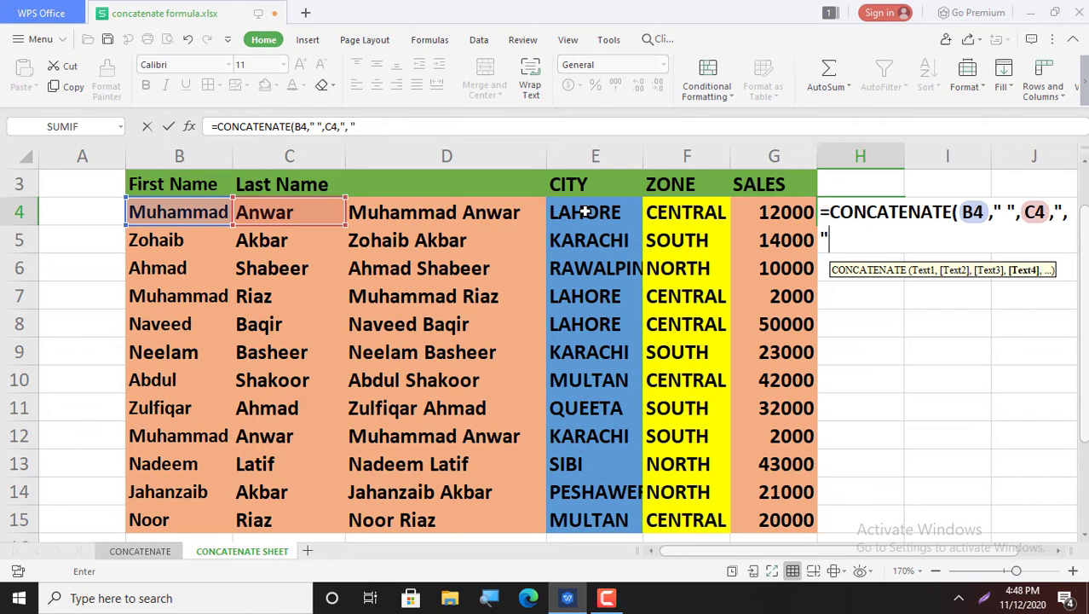
{"action": "type", "text": ","}
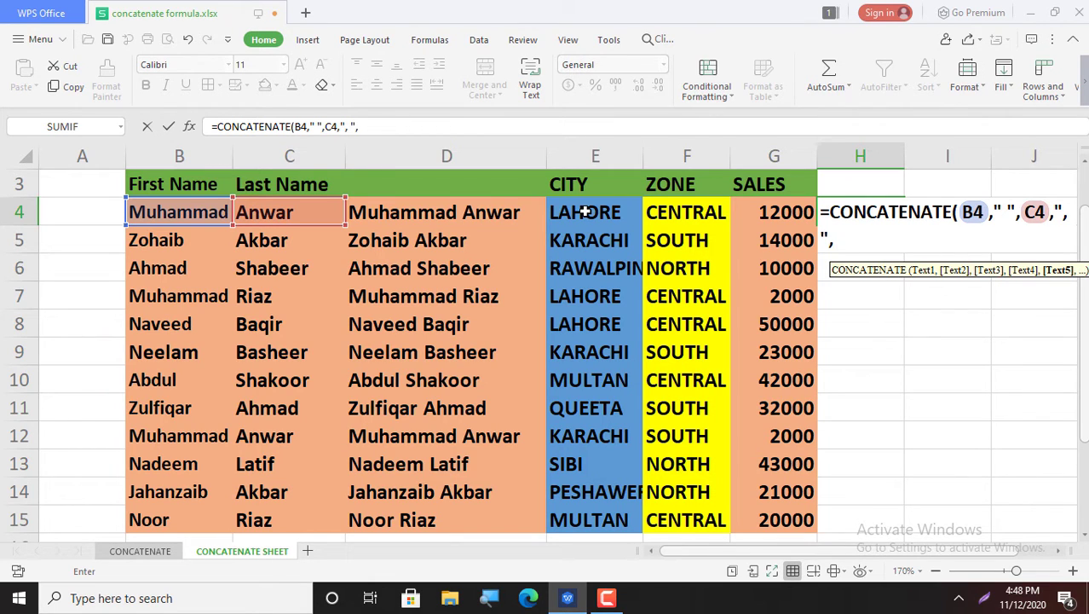
{"action": "left_click", "coordinate": [584, 213]}
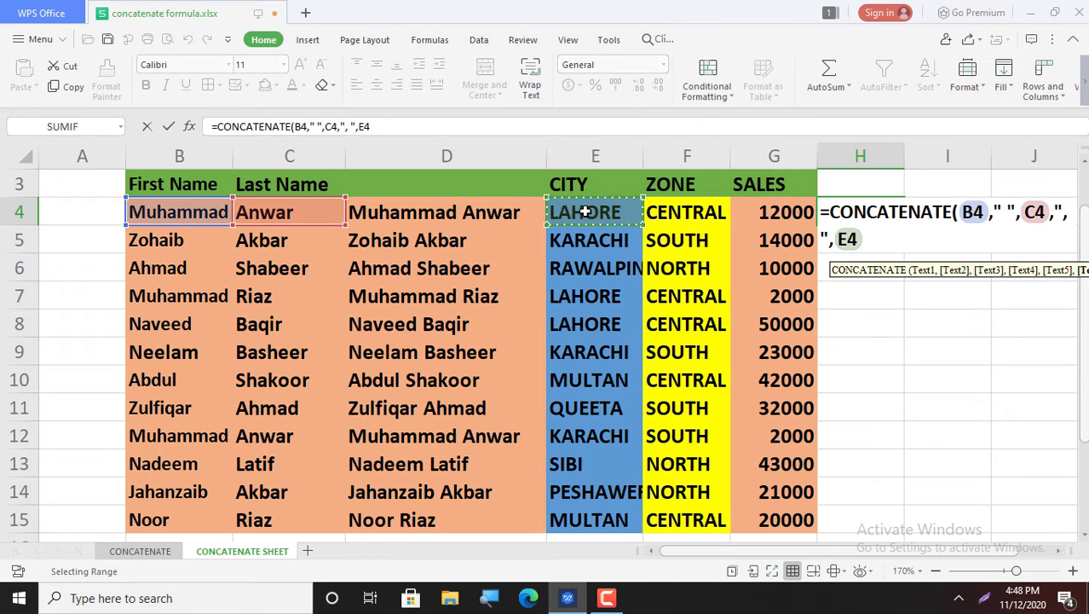
{"action": "type", "text": ","}
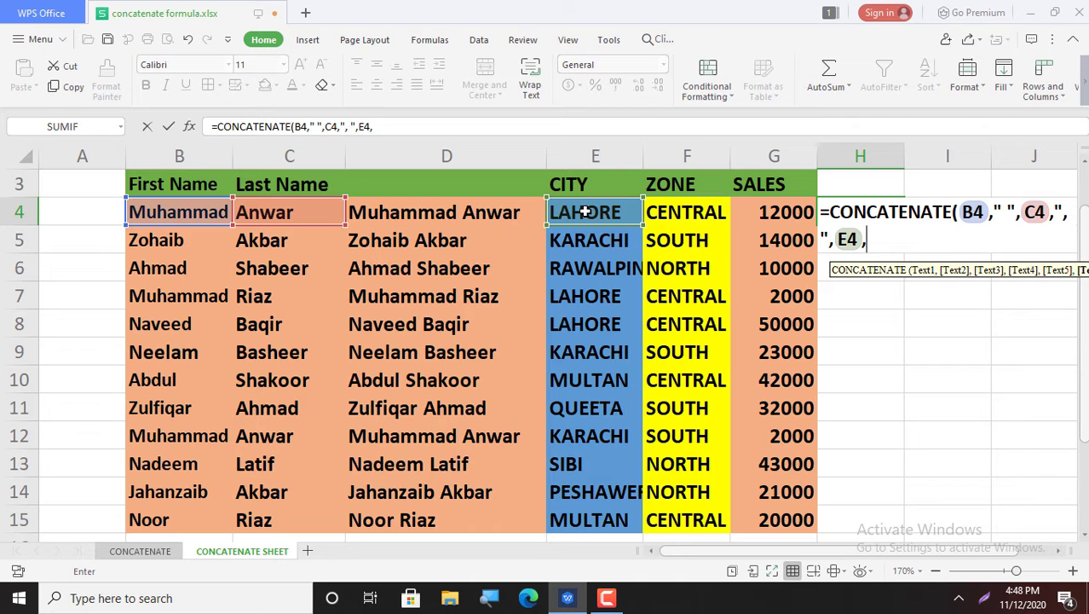
{"action": "type", "text": "\", \","}
{"action": "left_click", "coordinate": [673, 220]}
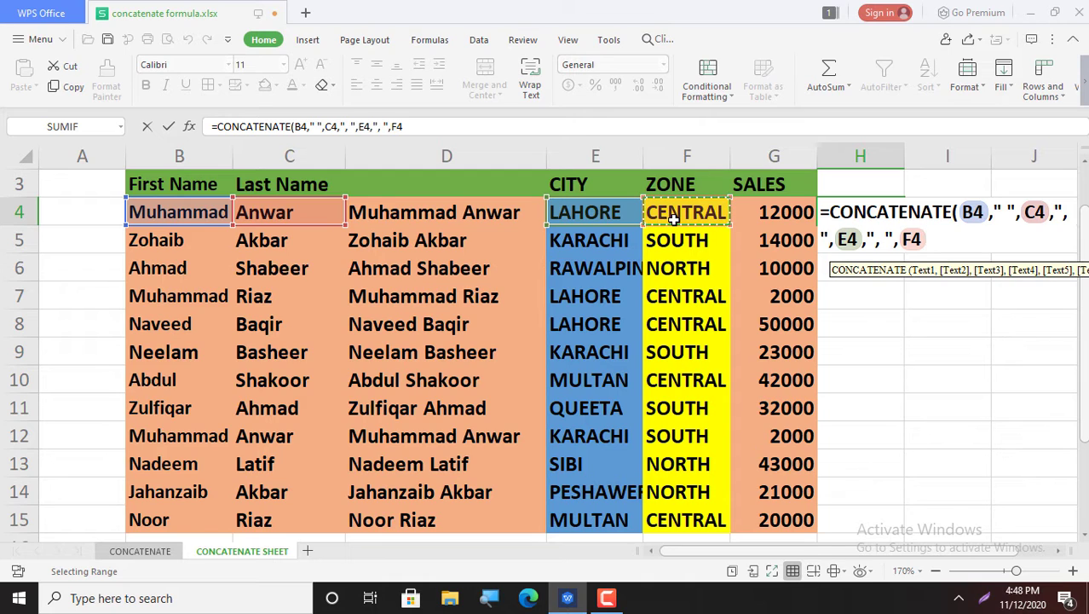
Add a ", " separator and the sales value in G4, close the parenthesis and commit the H4 formula
{"action": "type", "text": ","}
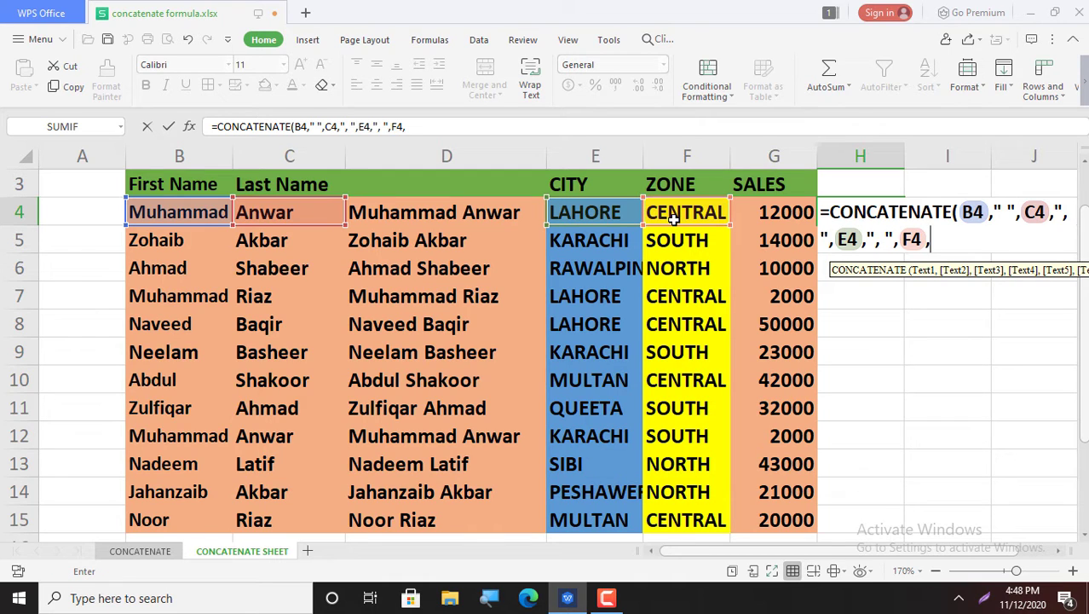
{"action": "type", "text": "\""}
{"action": "type", "text": ","}
{"action": "type", "text": " \","}
{"action": "left_click", "coordinate": [782, 212]}
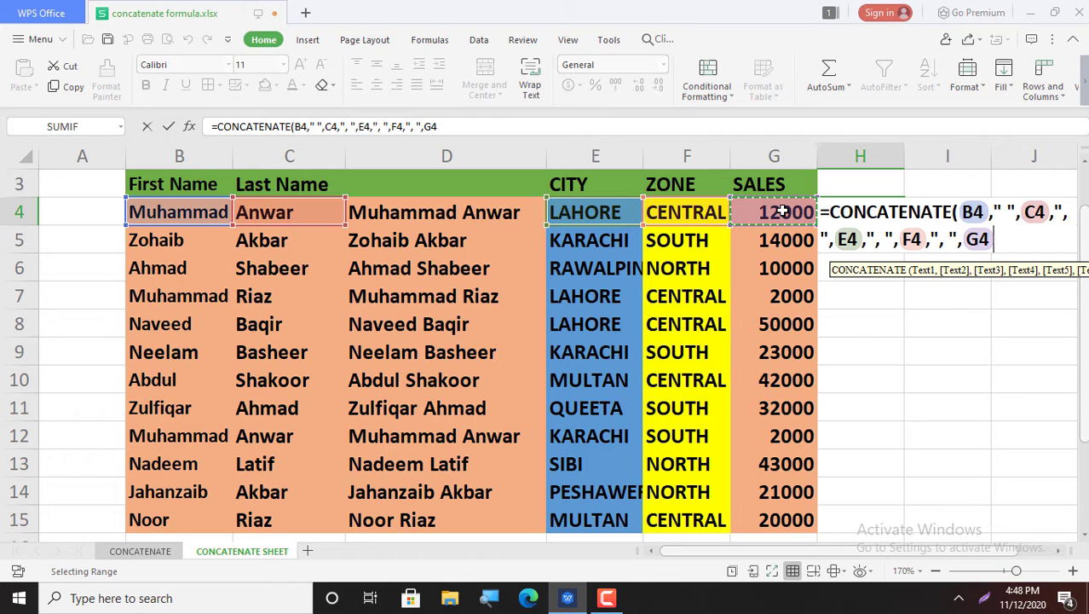
{"action": "type", "text": ")"}
{"action": "key", "text": "Return"}
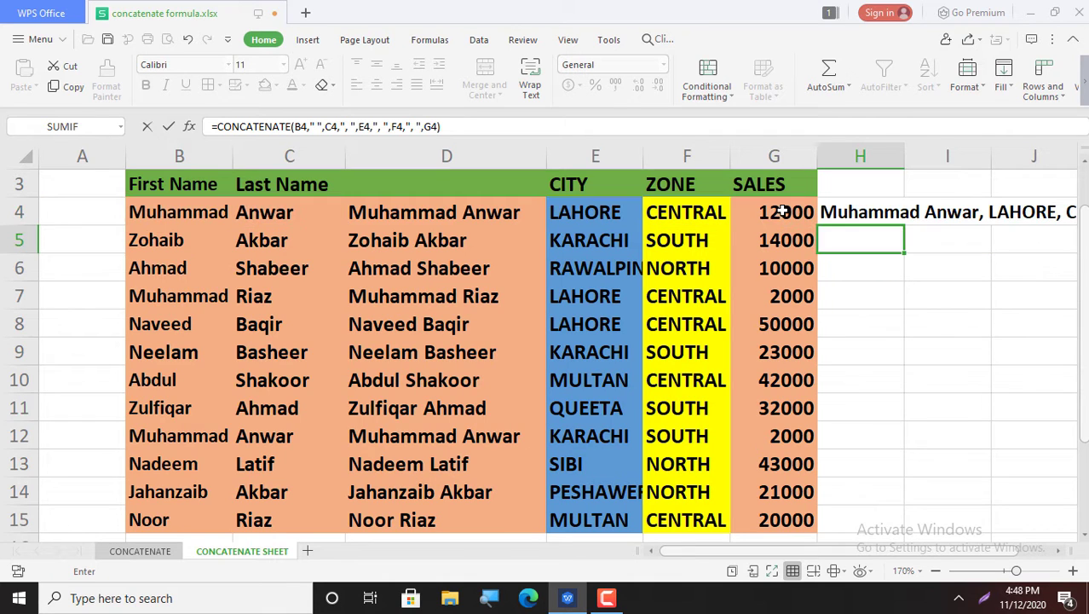
Autofit the width of column H and fill the H4 formula down through row 15
{"action": "double_click", "coordinate": [906, 160]}
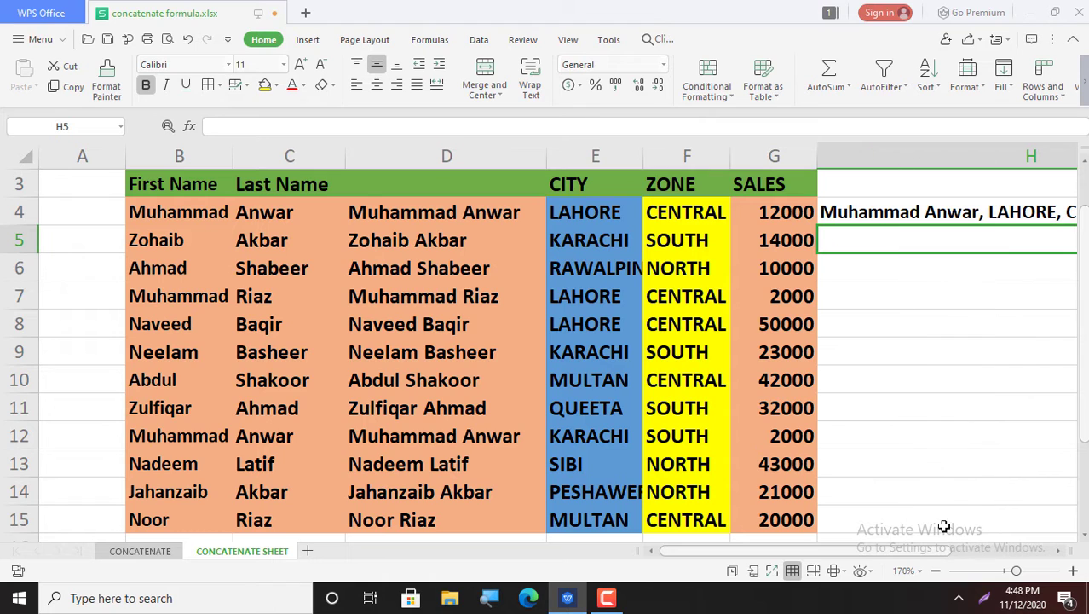
{"action": "left_click", "coordinate": [1060, 552]}
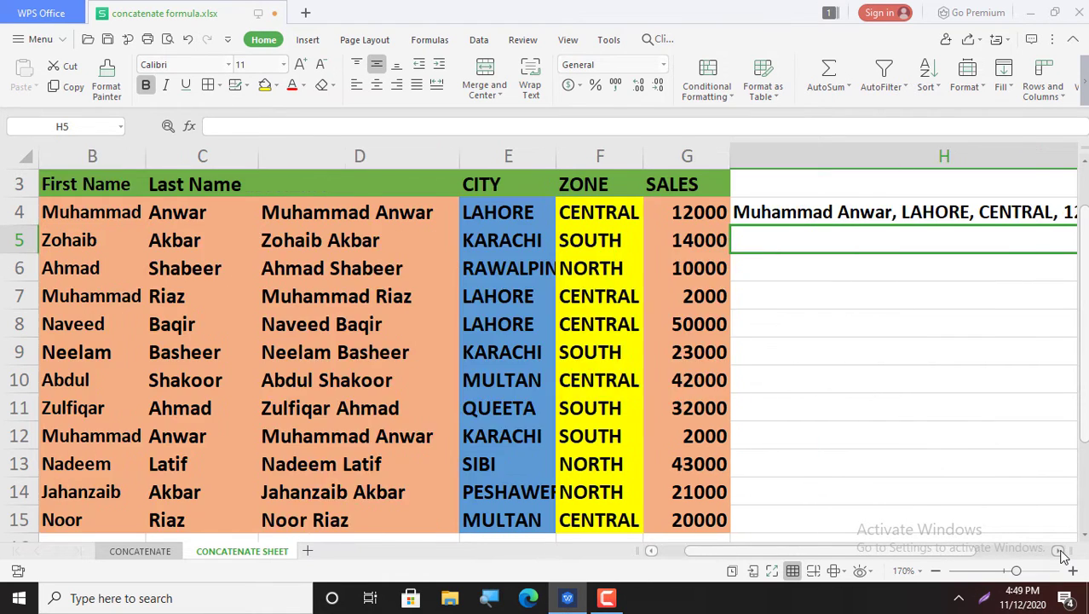
{"action": "left_click", "coordinate": [1059, 552]}
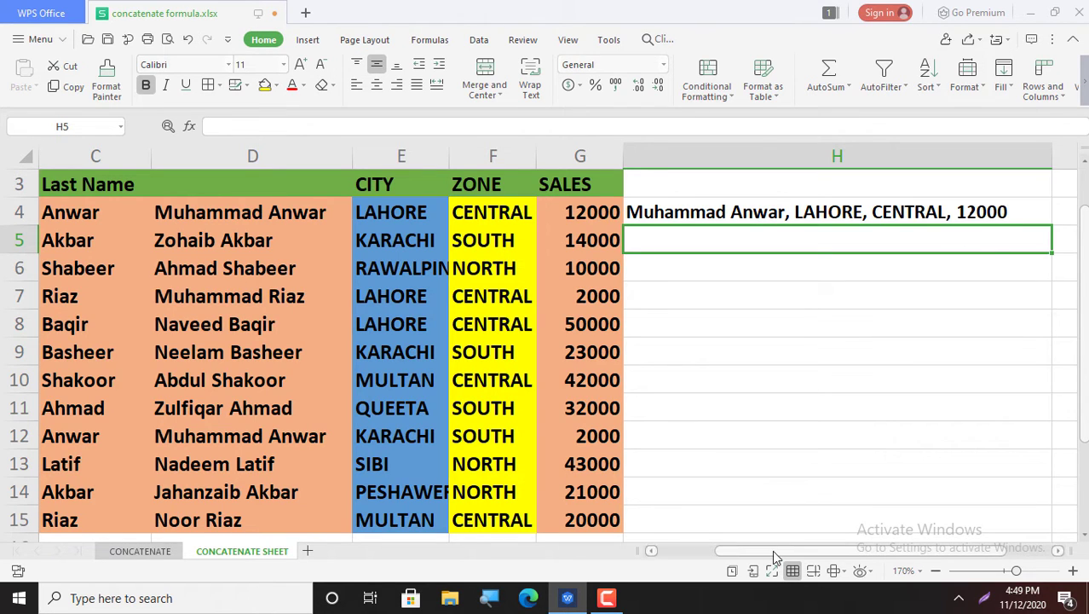
{"action": "left_click", "coordinate": [854, 212]}
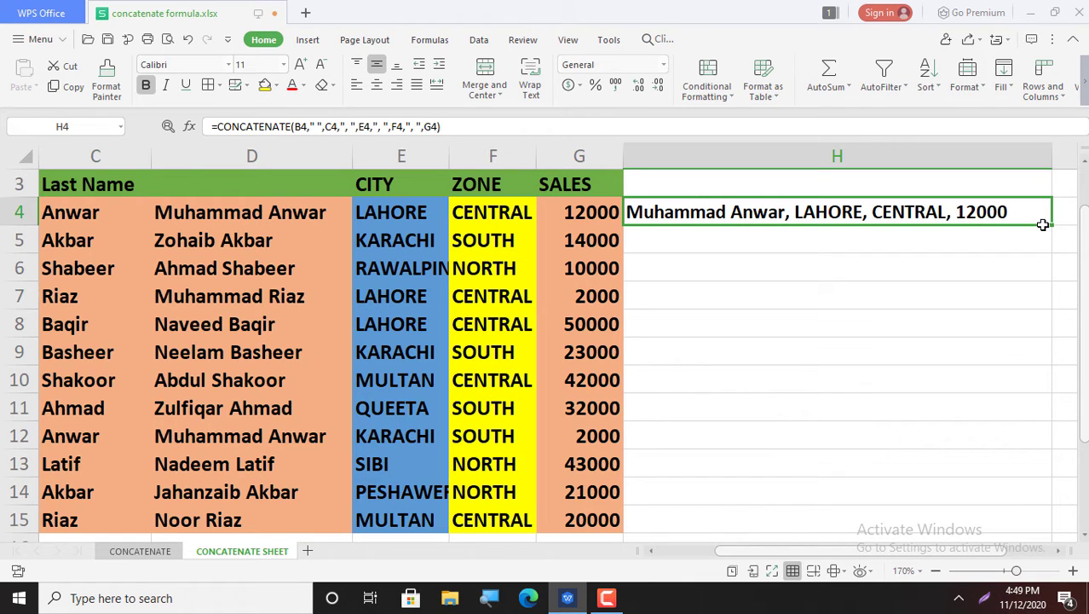
{"action": "left_click_drag", "start_coordinate": [1052, 223], "coordinate": [1045, 520]}
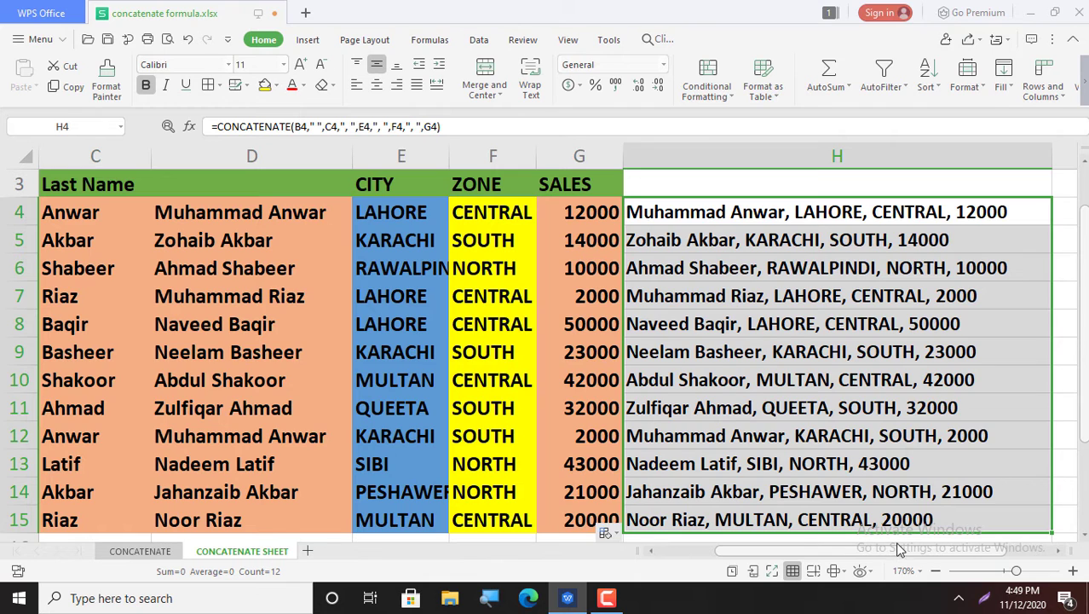
Give the empty header cell H3 a standard light blue fill
{"action": "left_click_drag", "start_coordinate": [895, 555], "coordinate": [795, 556]}
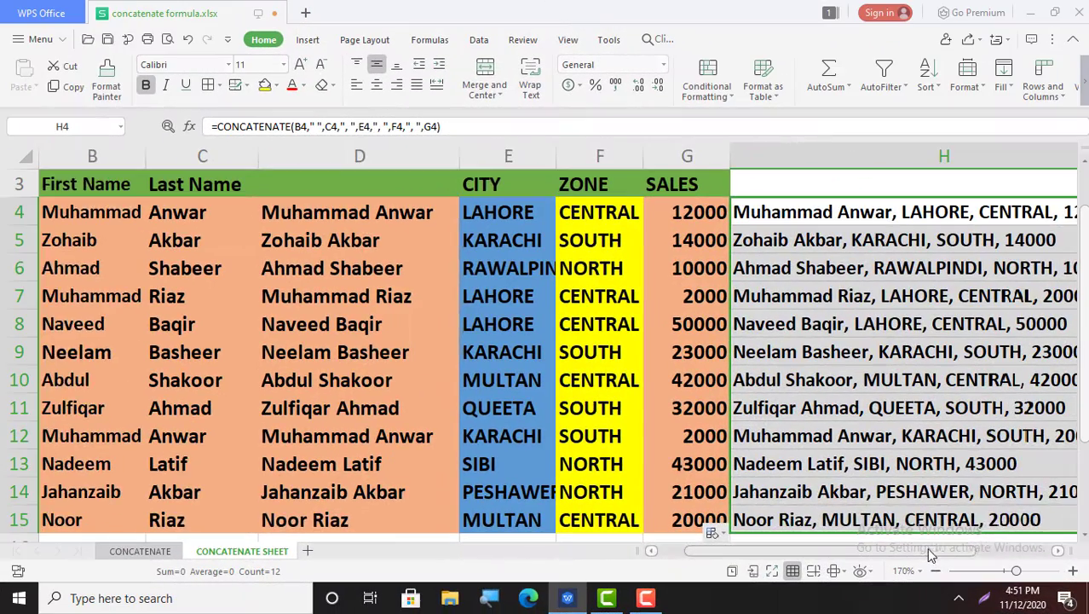
{"action": "left_click_drag", "start_coordinate": [926, 549], "coordinate": [952, 550]}
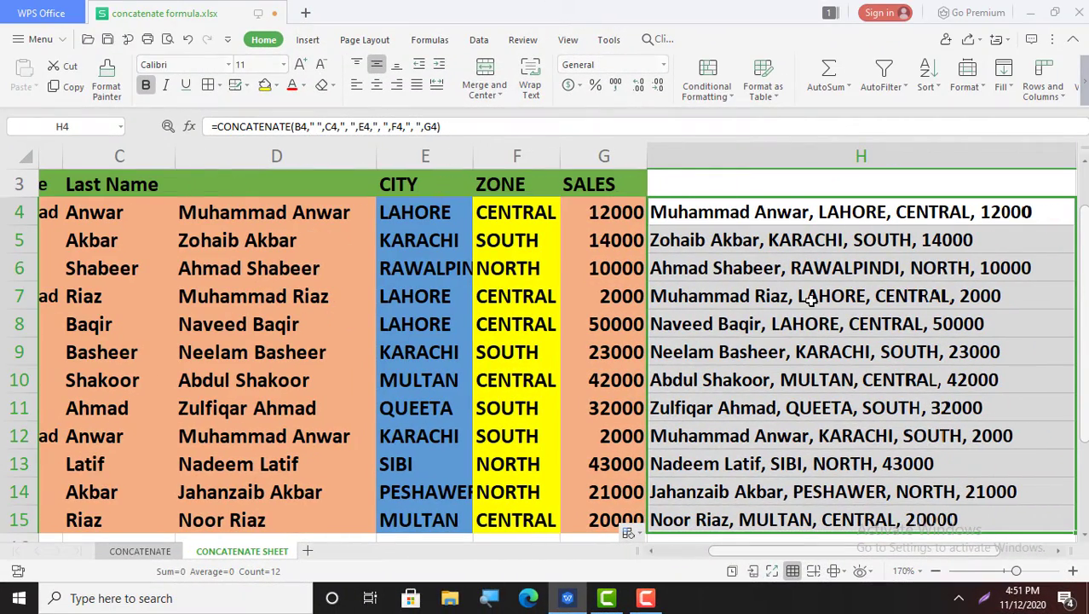
{"action": "left_click", "coordinate": [716, 183]}
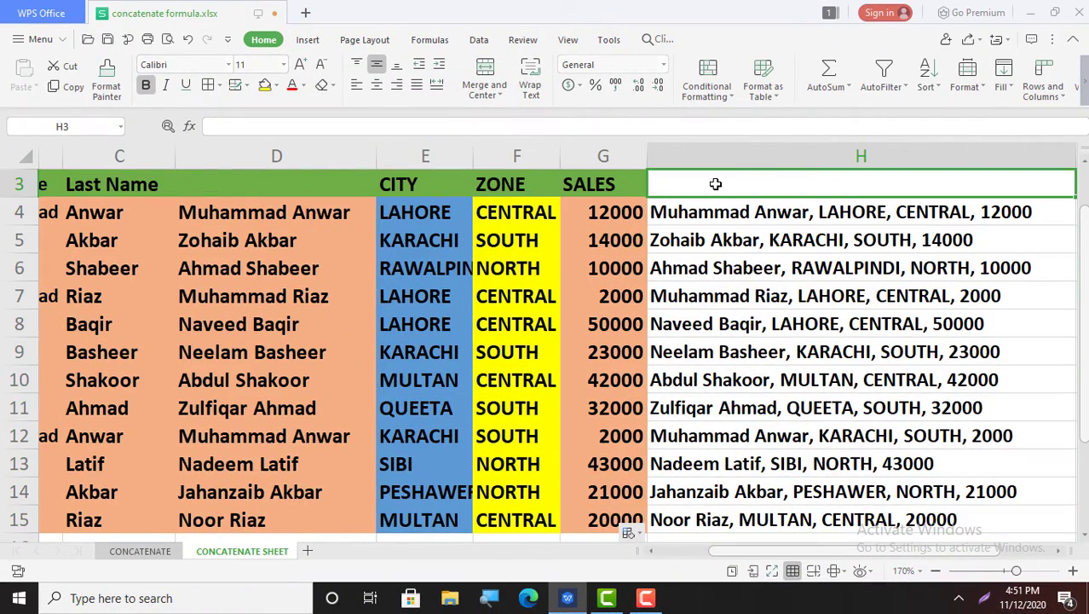
{"action": "left_click", "coordinate": [276, 90]}
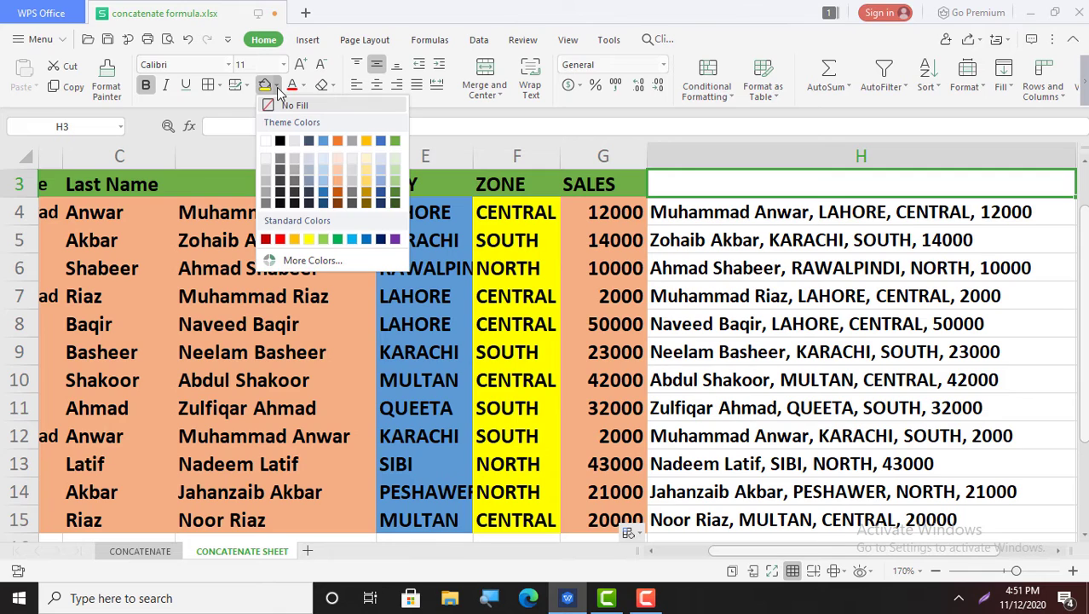
{"action": "left_click", "coordinate": [352, 240]}
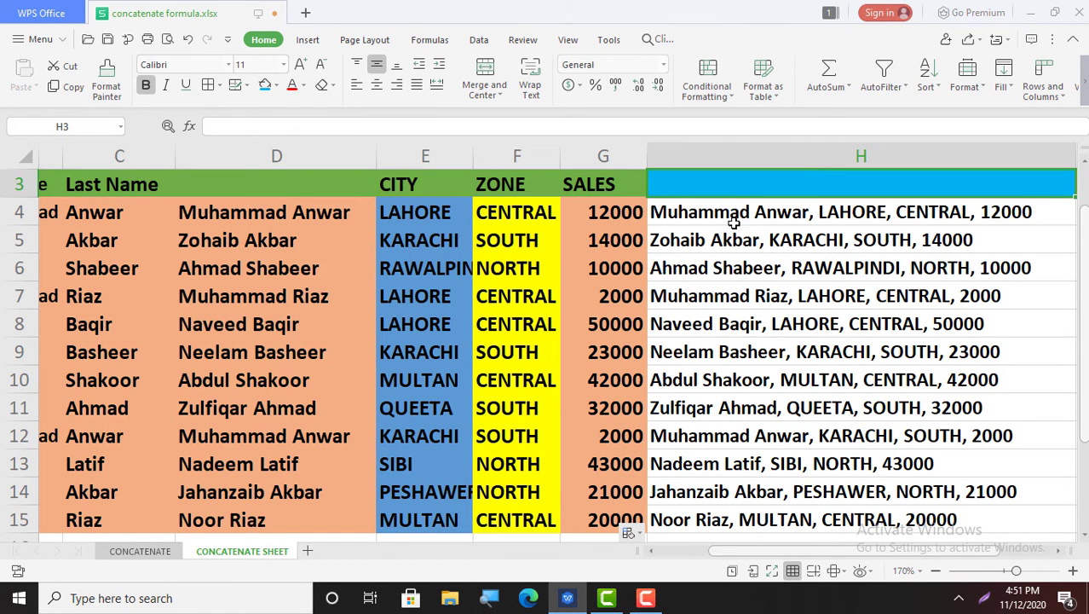
Fill the H4 formula upward into H3 to build the combined column heading
{"action": "left_click", "coordinate": [783, 212]}
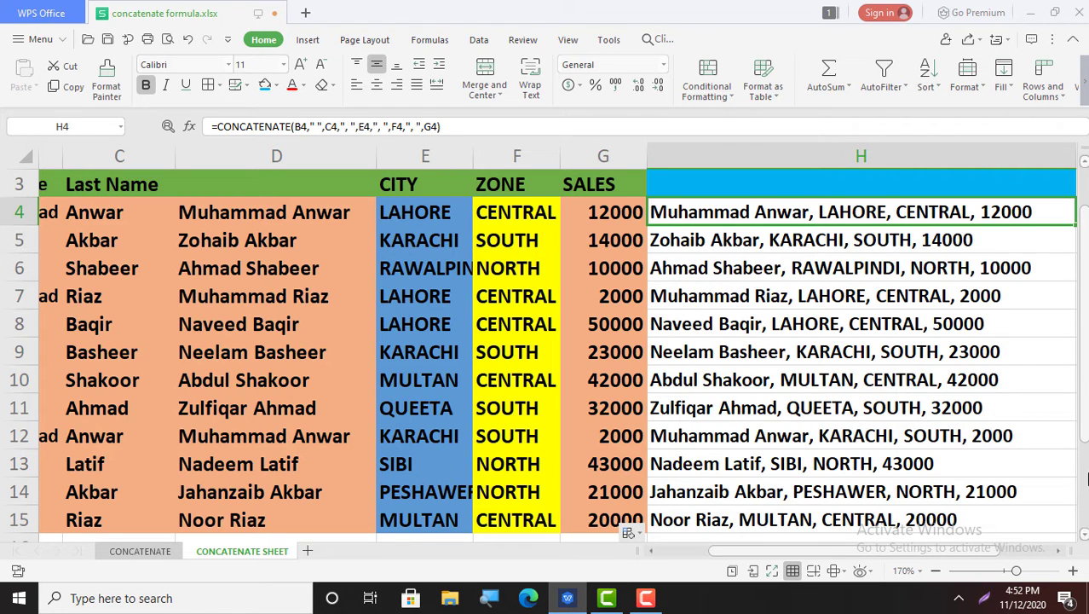
{"action": "left_click", "coordinate": [1058, 551]}
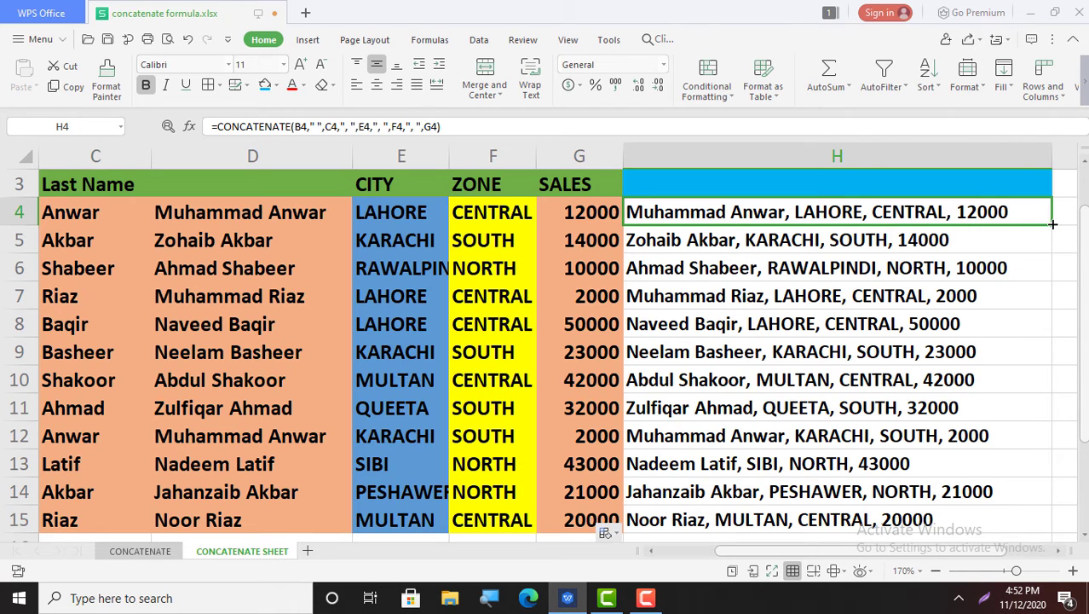
{"action": "left_click_drag", "start_coordinate": [1051, 173], "coordinate": [1051, 174]}
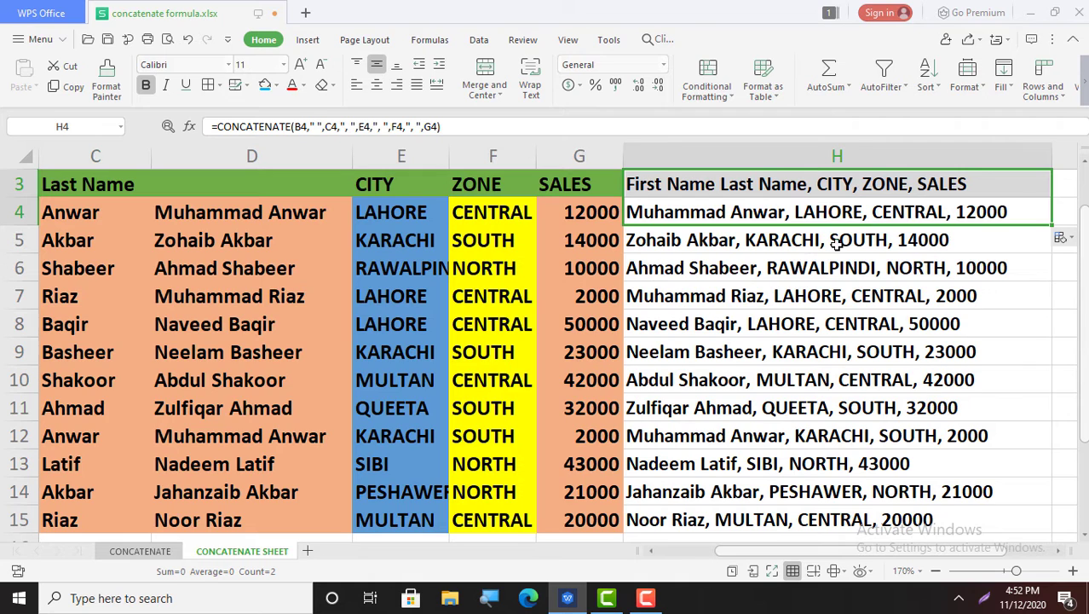
Fill the combined text cells H4:H15 with the gold theme colour
{"action": "left_click", "coordinate": [738, 216]}
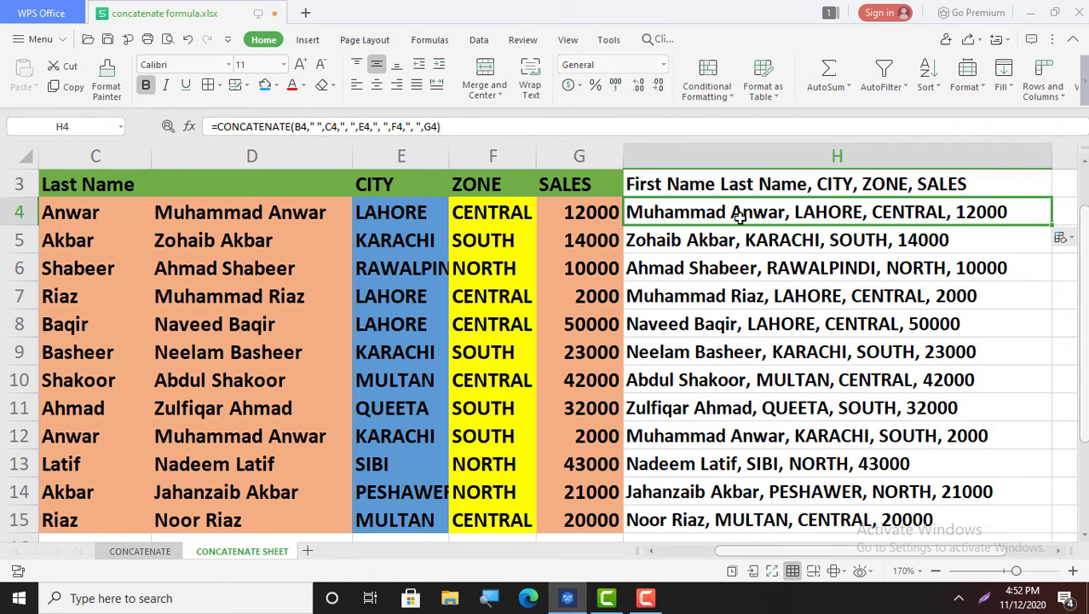
{"action": "key", "text": "shift+Down"}
{"action": "key", "text": "shift+Down"}
{"action": "key", "text": "shift+Down"}
{"action": "key", "text": "shift+Down"}
{"action": "key", "text": "shift+Down"}
{"action": "key", "text": "shift+Down"}
{"action": "key", "text": "shift+Down"}
{"action": "key", "text": "shift+Down"}
{"action": "key", "text": "shift+Down"}
{"action": "key", "text": "shift+Down"}
{"action": "key", "text": "shift+Down"}
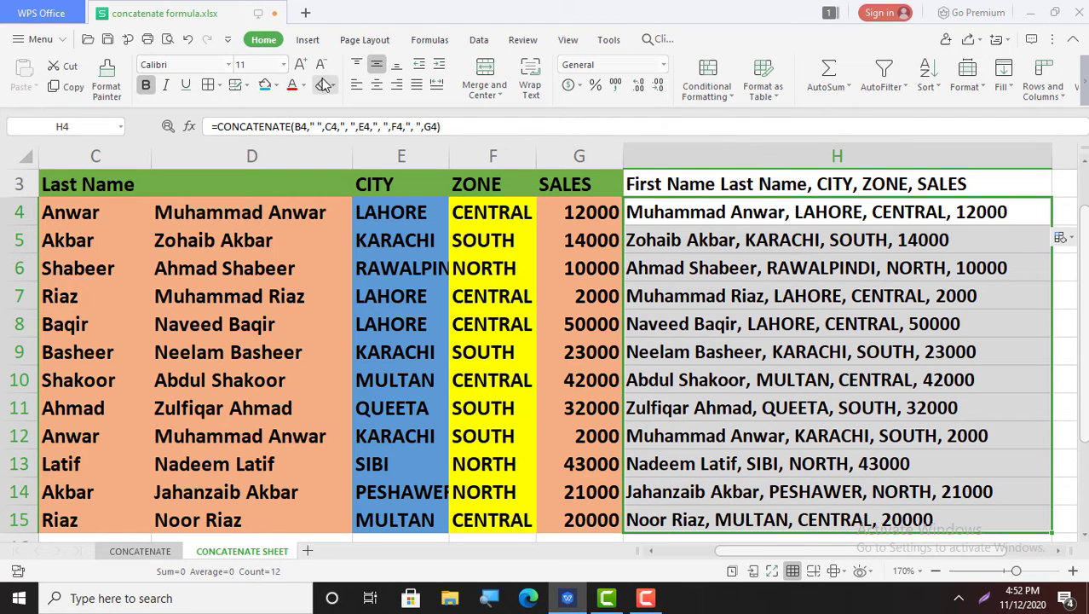
{"action": "left_click", "coordinate": [275, 86]}
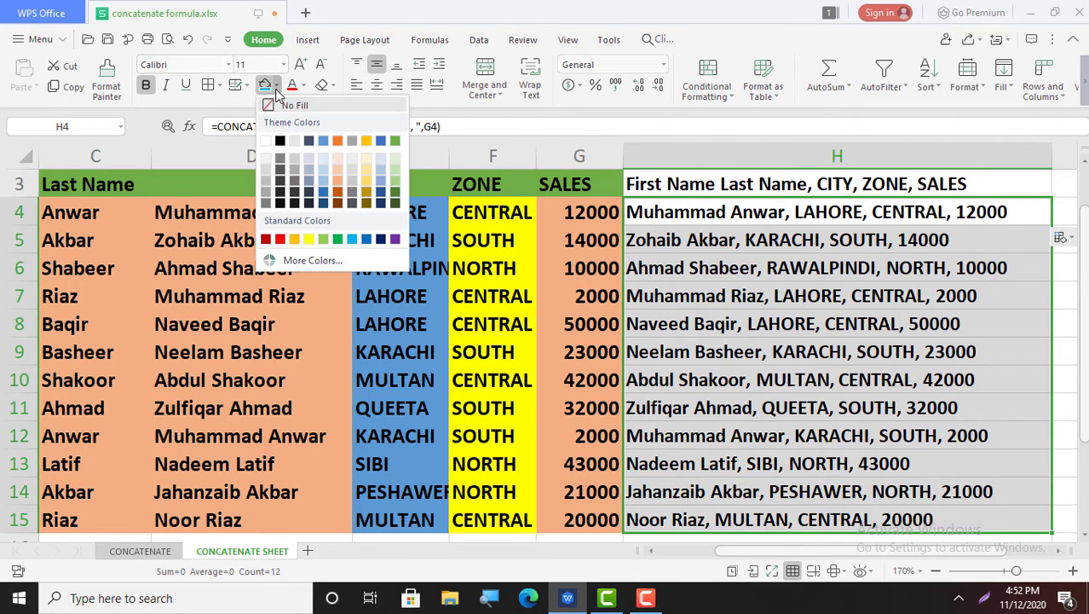
{"action": "left_click", "coordinate": [366, 140]}
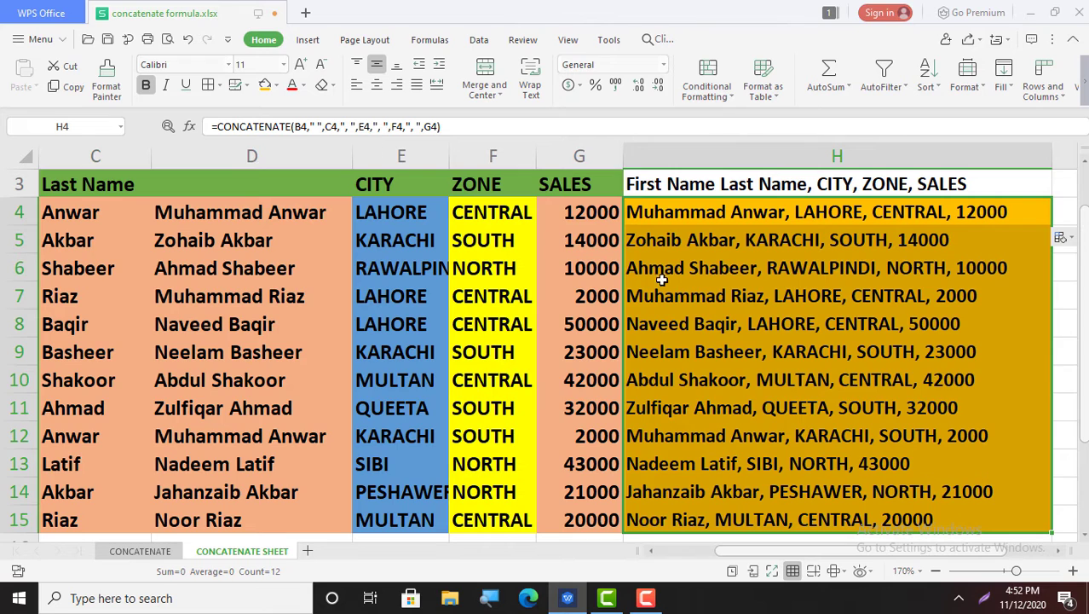
{"action": "left_click", "coordinate": [744, 280]}
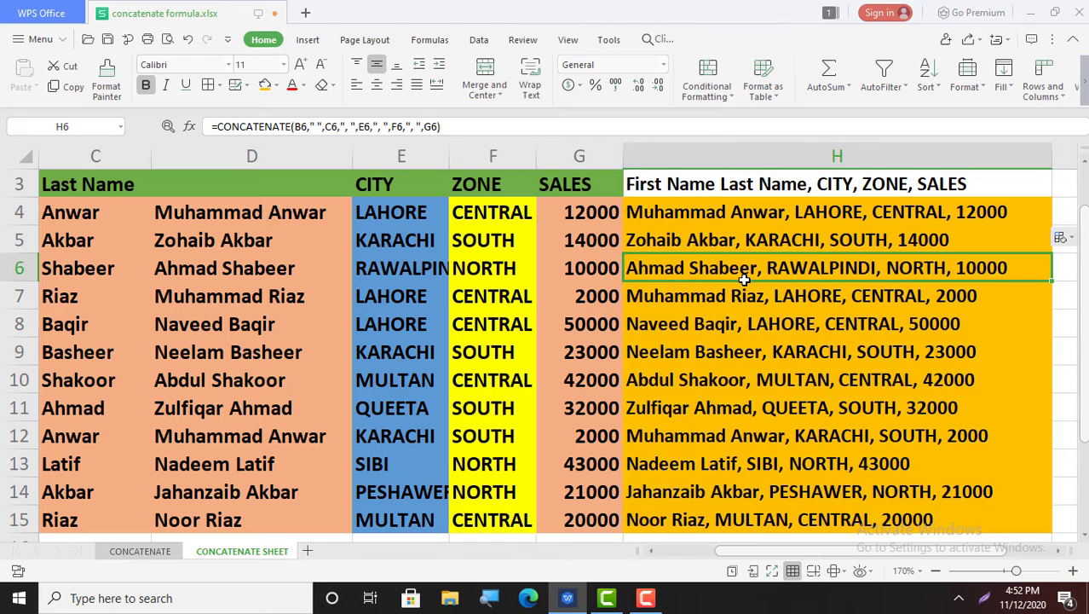
Fill the combined heading cell H3 with standard light blue
{"action": "left_click", "coordinate": [800, 182]}
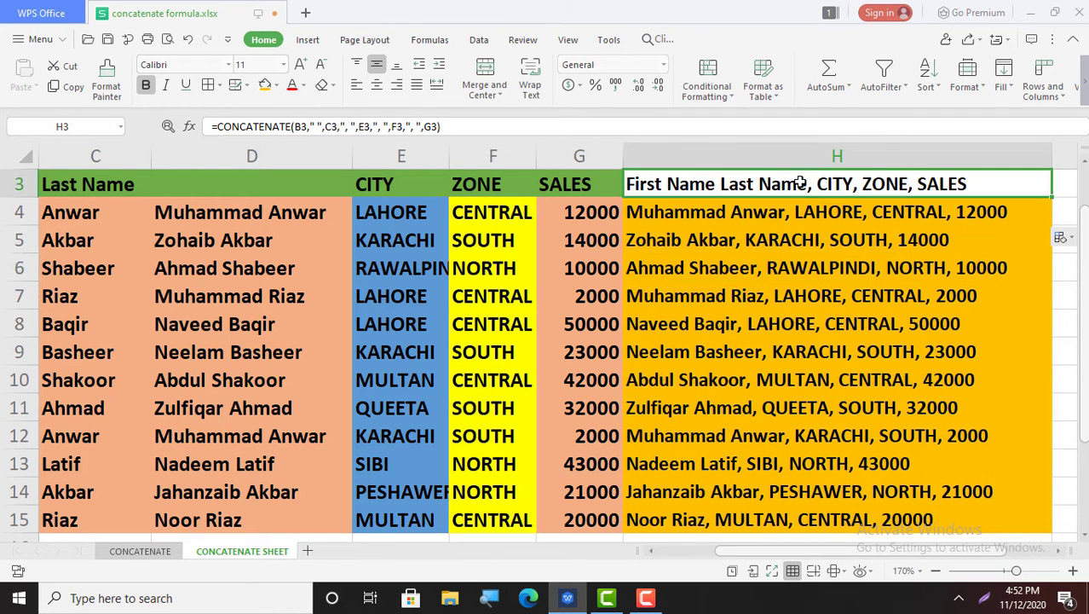
{"action": "left_click", "coordinate": [276, 86]}
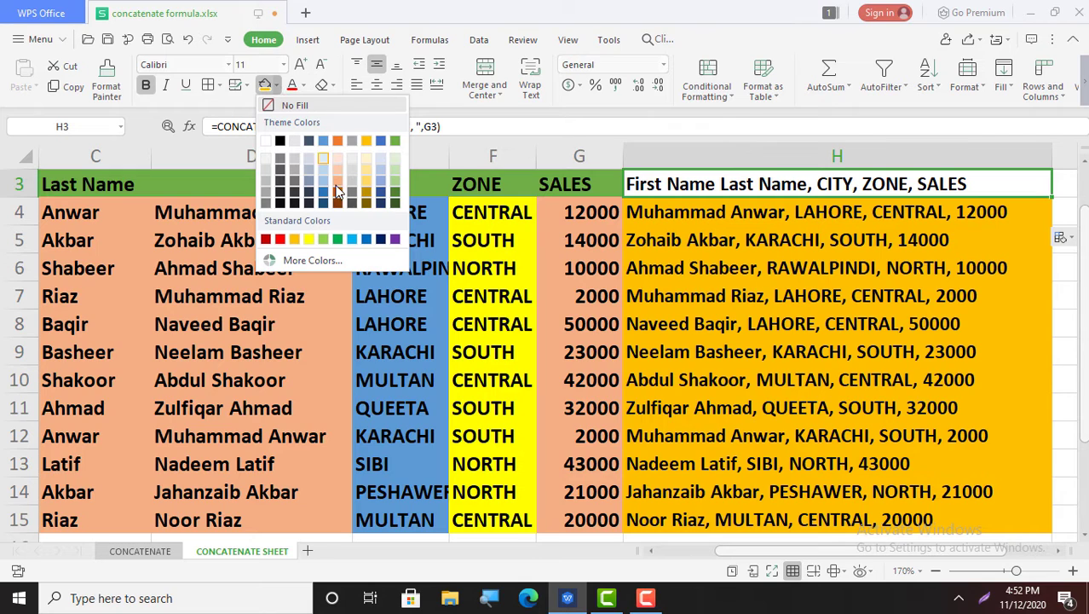
{"action": "left_click", "coordinate": [352, 239]}
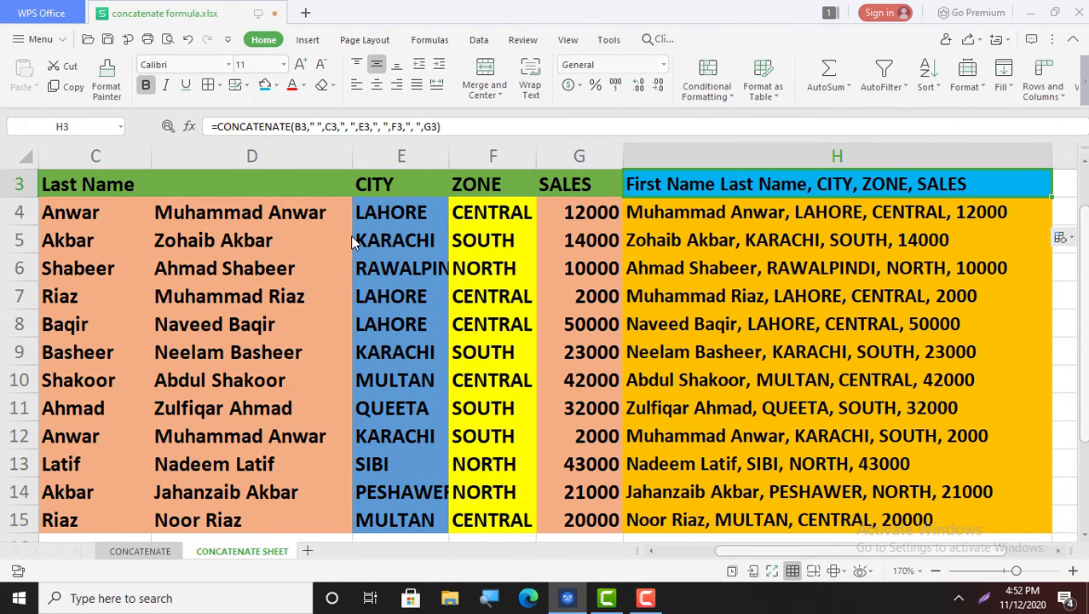
Enter the heading "Name" in the empty header cell D3
{"action": "left_click", "coordinate": [587, 304]}
{"action": "key", "text": "Left"}
{"action": "key", "text": "Left"}
{"action": "key", "text": "Left"}
{"action": "key", "text": "Left"}
{"action": "key", "text": "Left"}
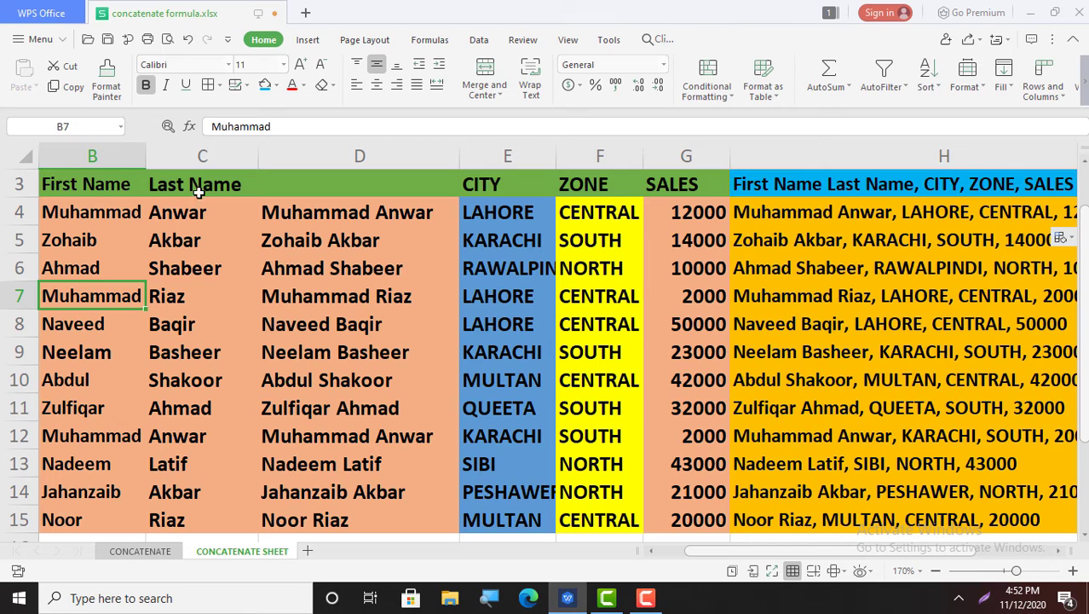
{"action": "left_click", "coordinate": [326, 180]}
{"action": "type", "text": "n"}
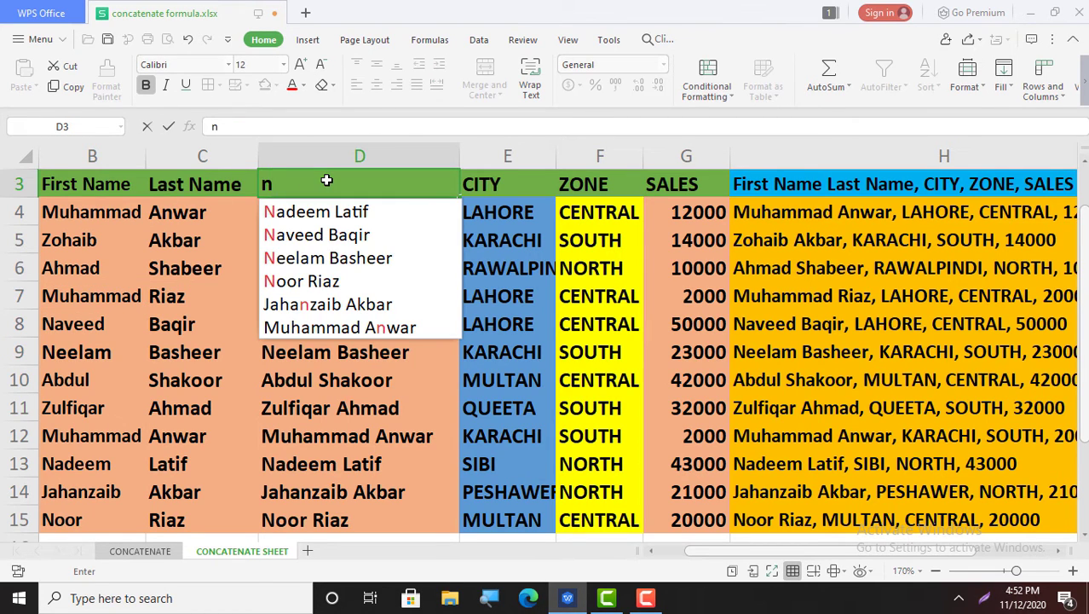
{"action": "key", "text": "BackSpace"}
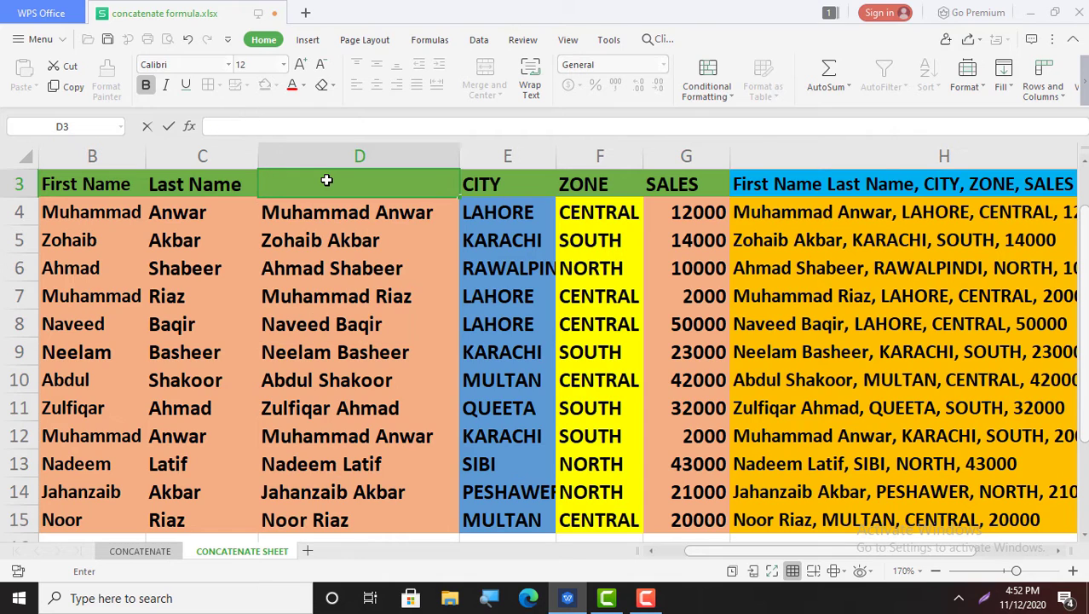
{"action": "type", "text": "Name"}
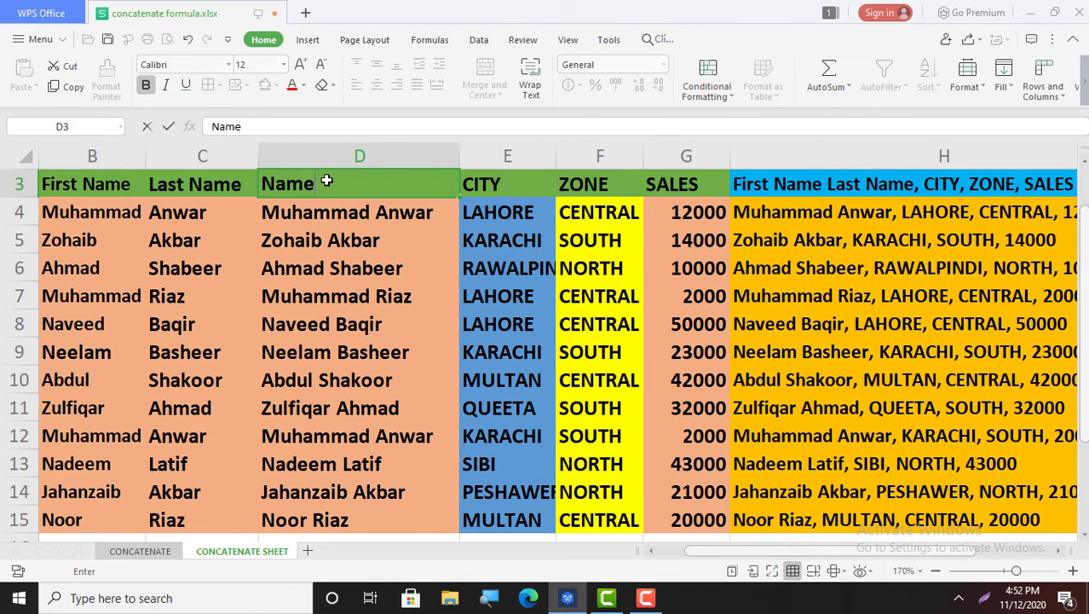
{"action": "key", "text": "Return"}
Try deleting the First Name and Last Name columns (B and C) while column D still holds formulas
{"action": "left_click", "coordinate": [105, 180]}
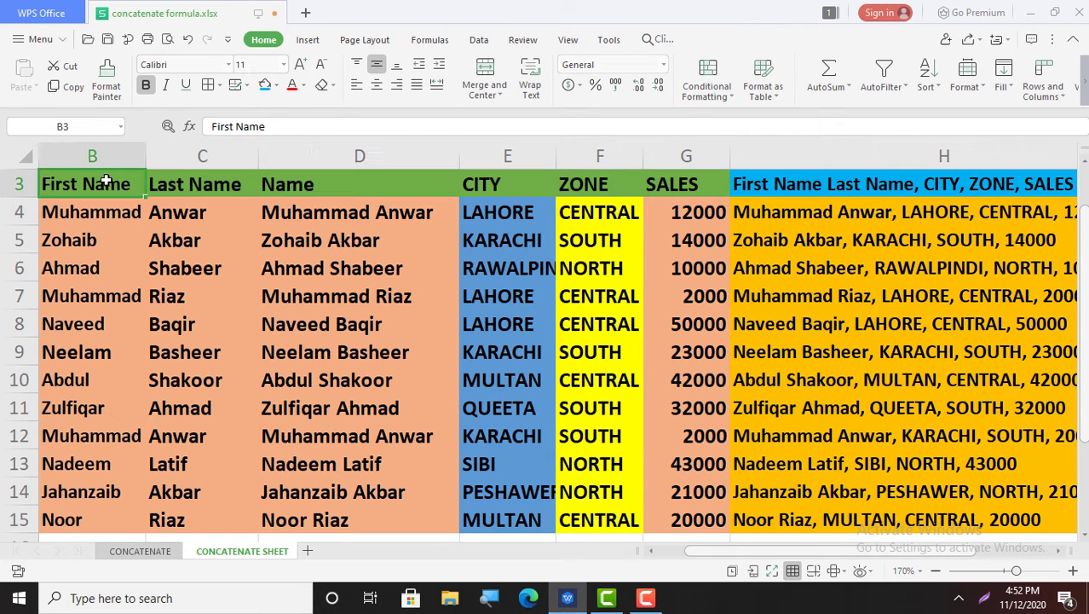
{"action": "right_click", "coordinate": [106, 181]}
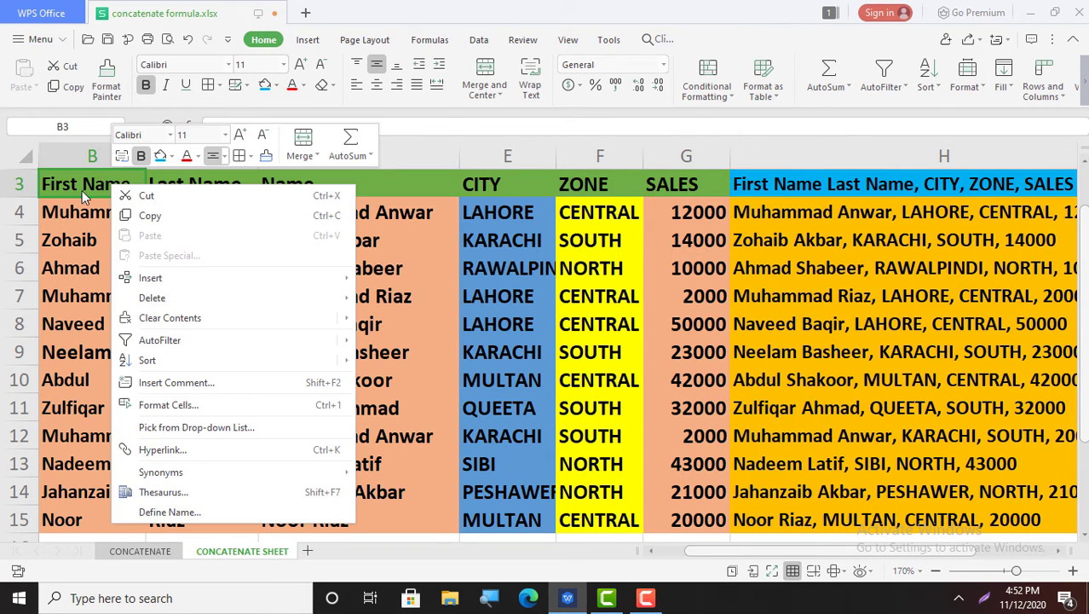
{"action": "left_click", "coordinate": [82, 190]}
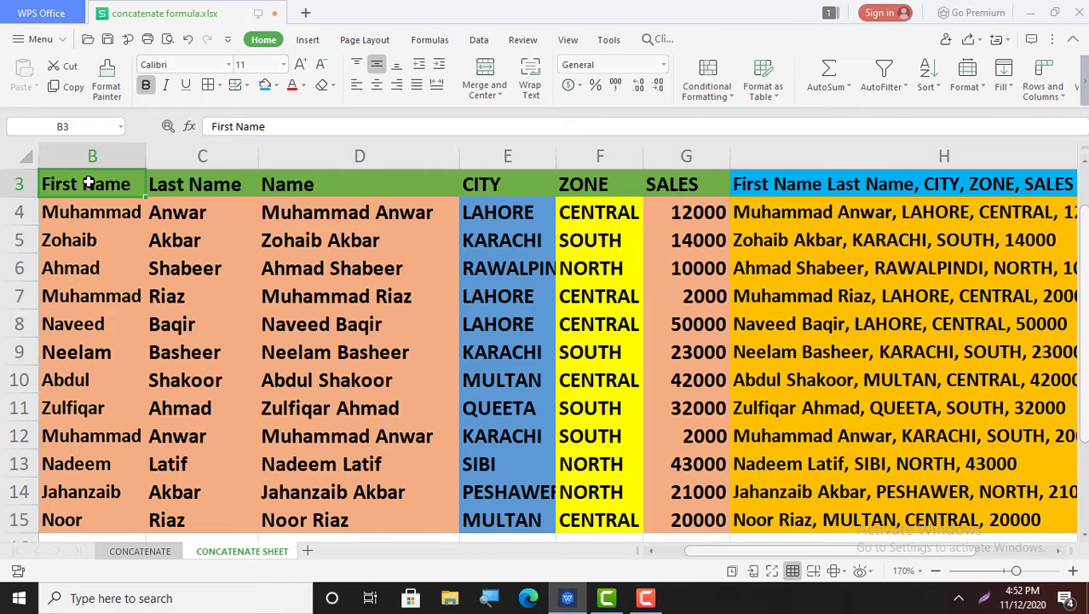
{"action": "key", "text": "Up"}
{"action": "key", "text": "Up"}
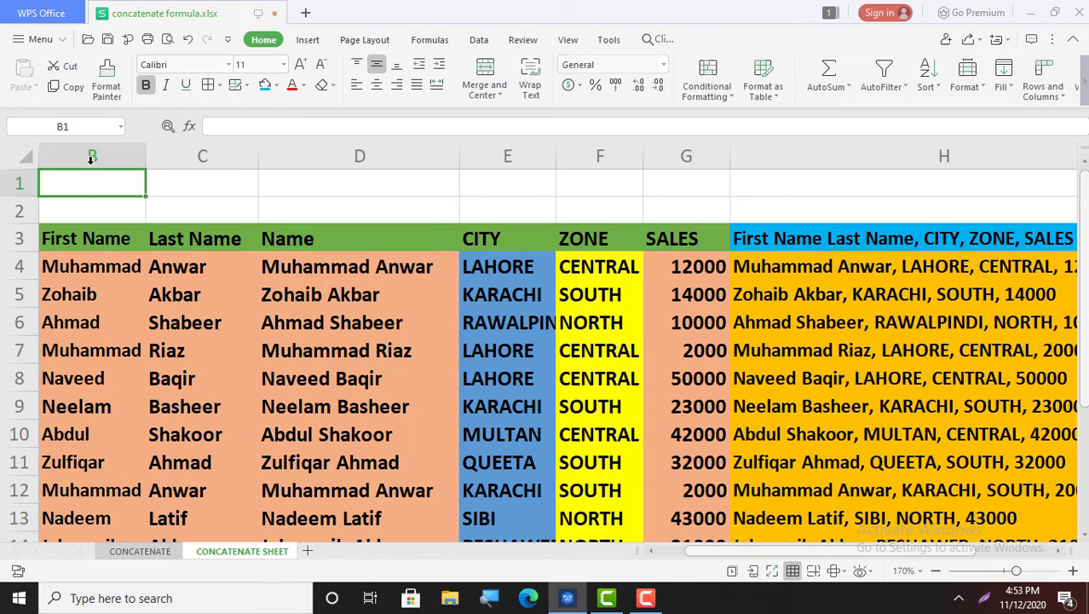
{"action": "left_click", "coordinate": [91, 159]}
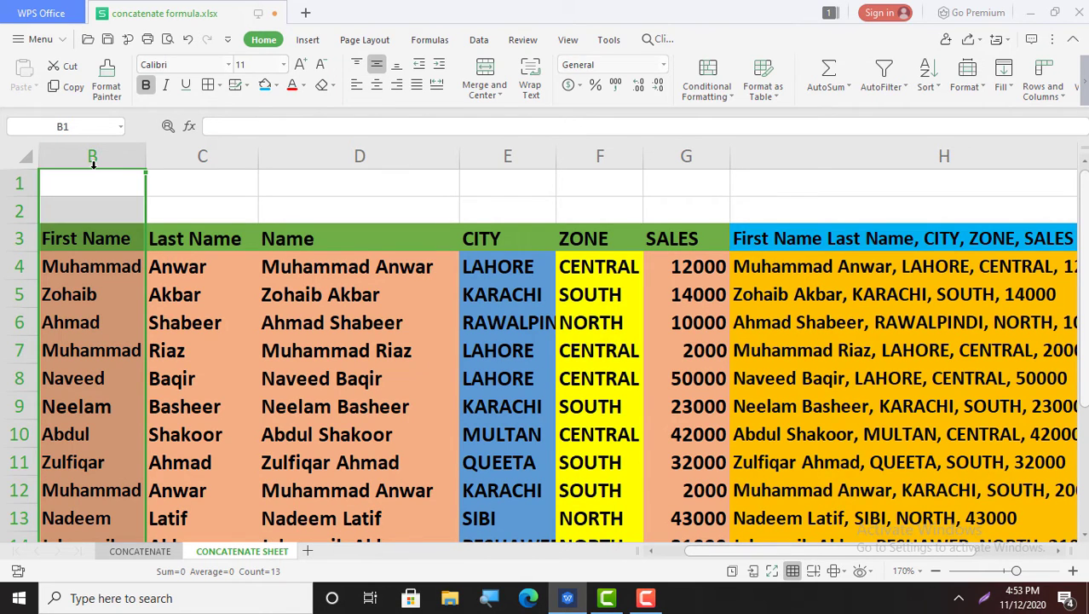
{"action": "left_click", "coordinate": [187, 155], "text": "shift"}
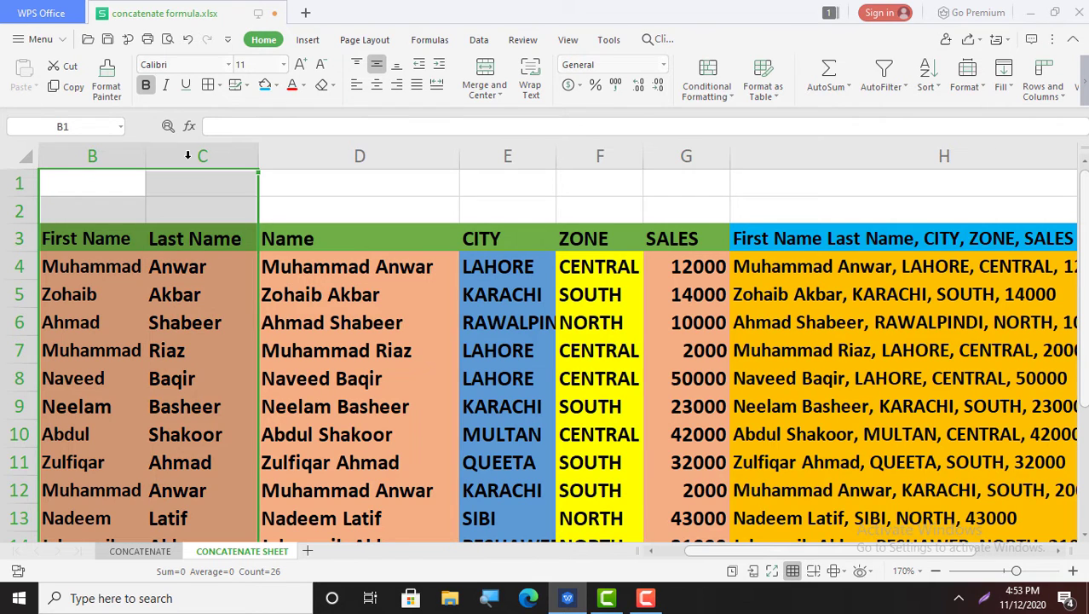
{"action": "right_click", "coordinate": [188, 155]}
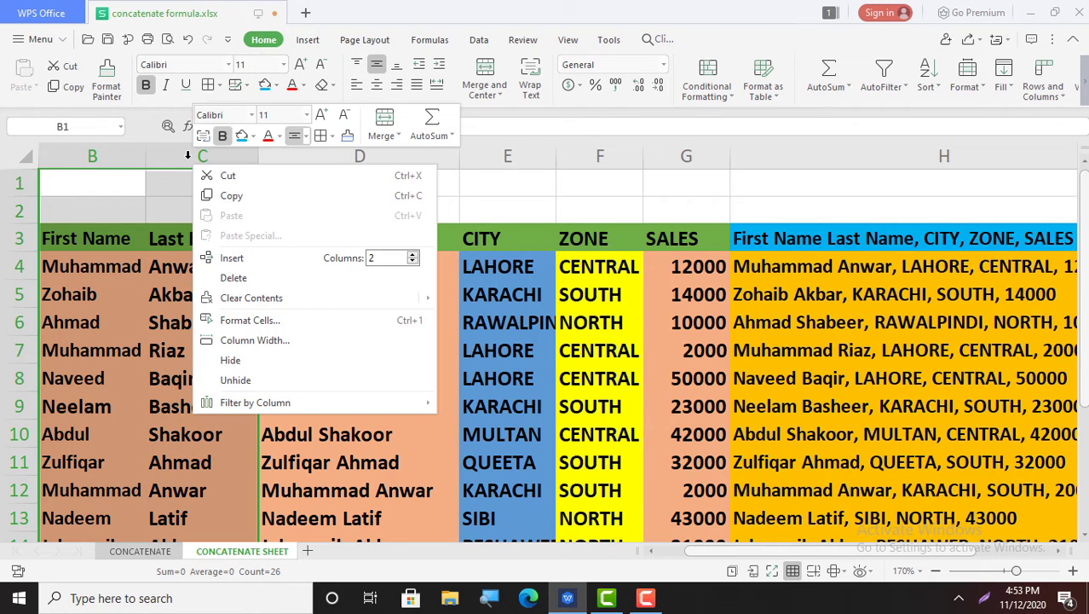
{"action": "left_click", "coordinate": [255, 284]}
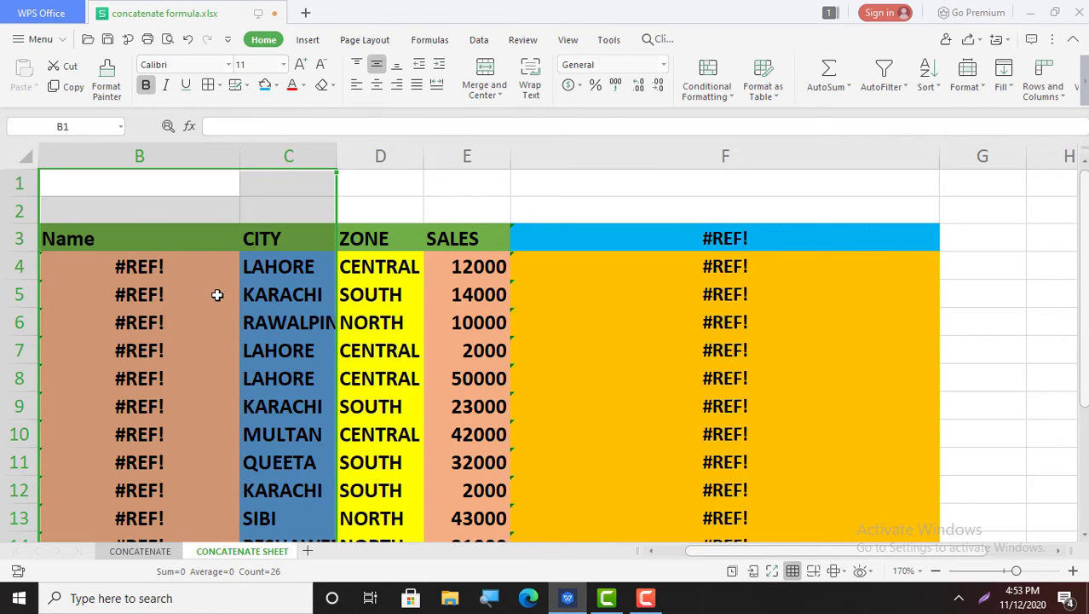
Inspect the CONCATENATE formula under the Name heading without changing it, and undo the column deletion
{"action": "left_click", "coordinate": [218, 294]}
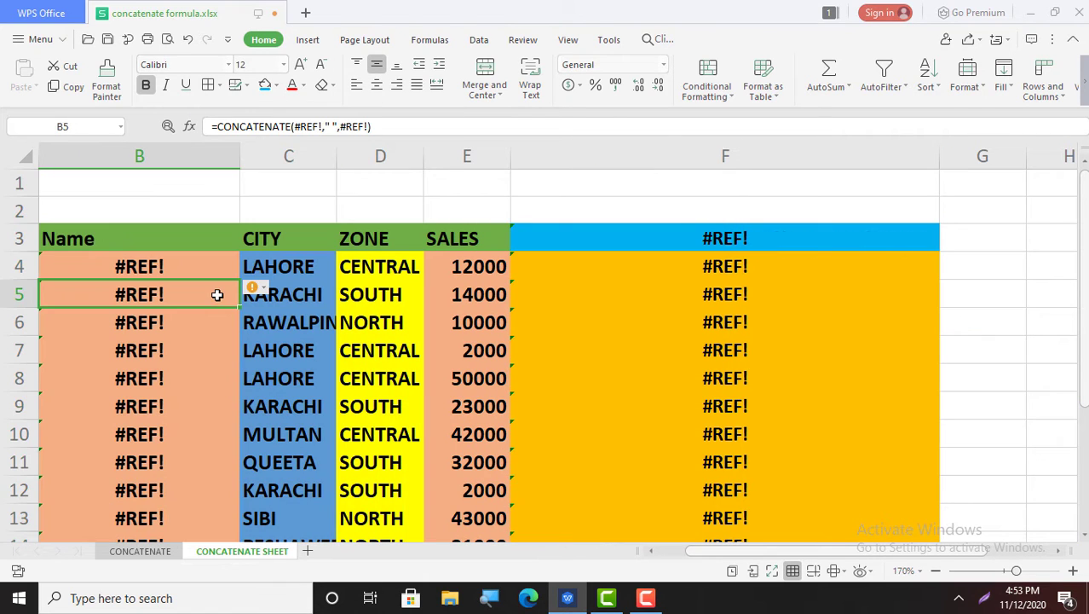
{"action": "double_click", "coordinate": [178, 267]}
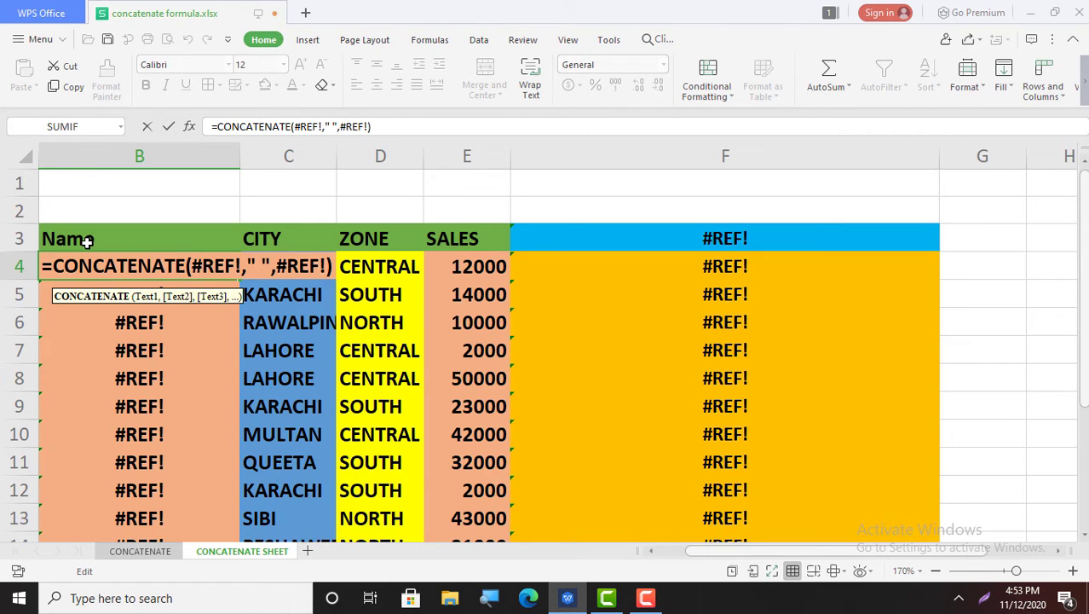
{"action": "key", "text": "Escape"}
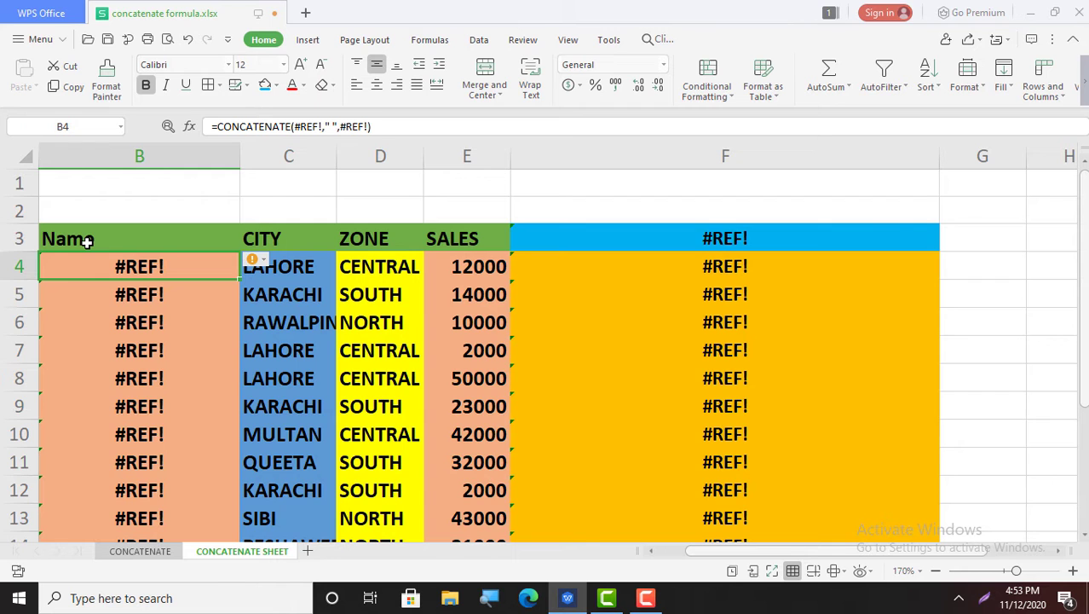
{"action": "key", "text": "ctrl+z"}
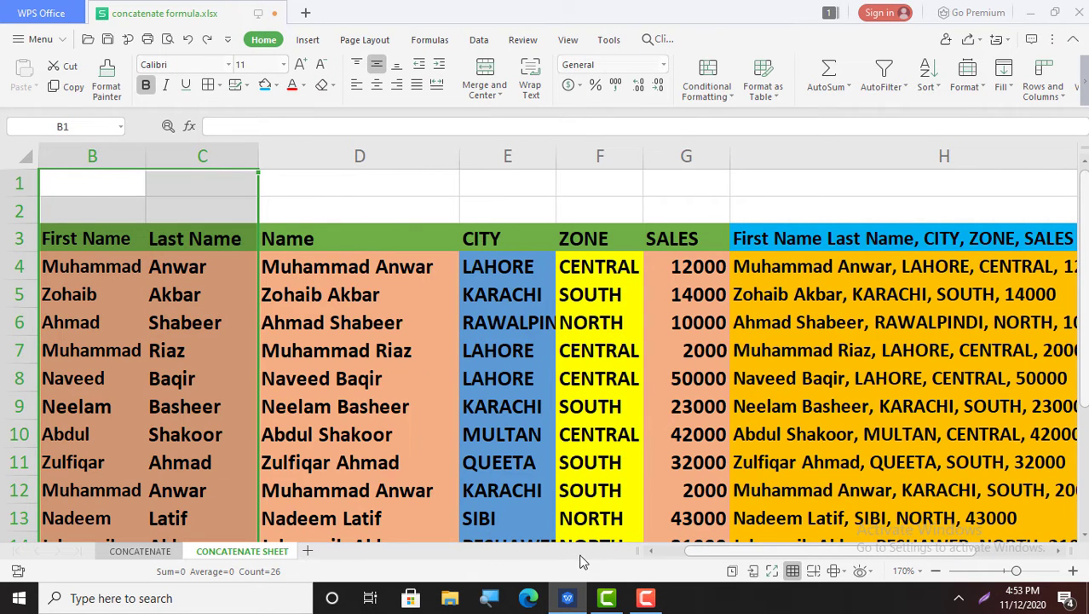
{"action": "mouse_move", "coordinate": [643, 601]}
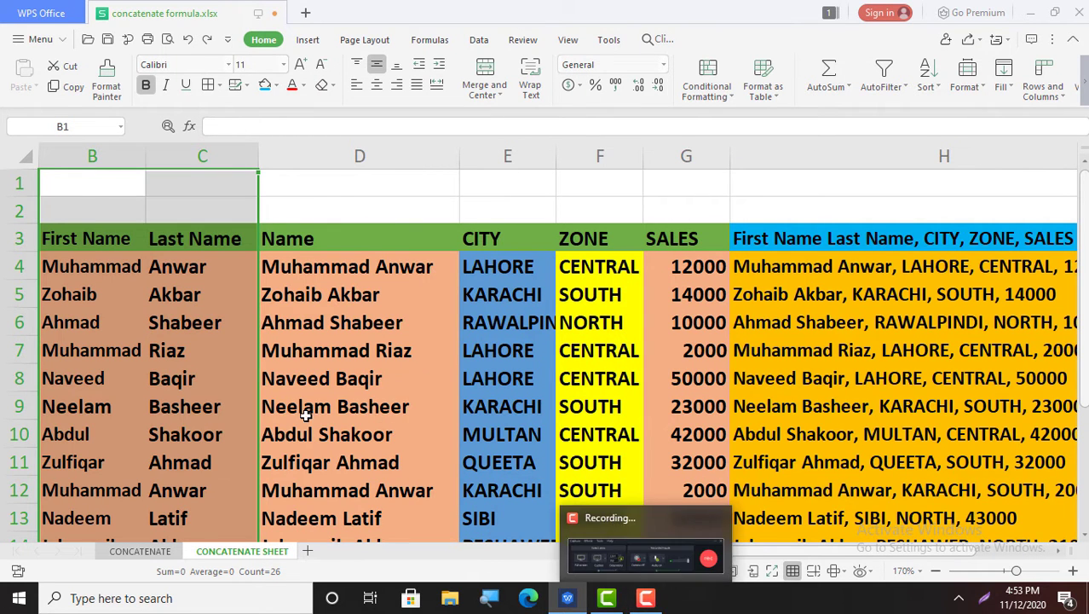
Copy the joined full names in D4:D15
{"action": "left_click", "coordinate": [334, 271]}
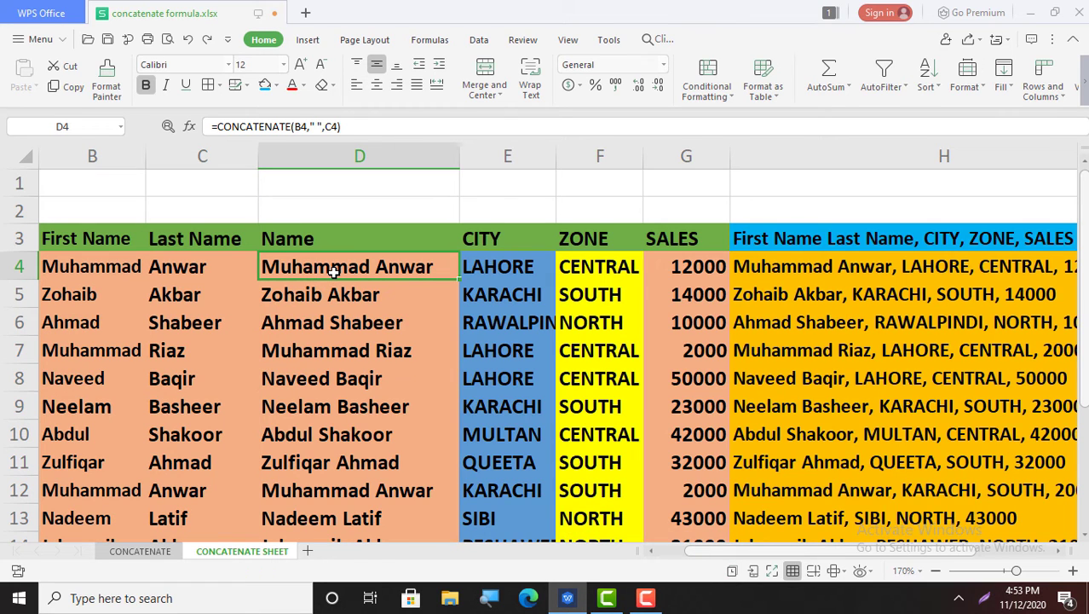
{"action": "key", "text": "shift+Down"}
{"action": "key", "text": "shift+Down"}
{"action": "key", "text": "shift+Down"}
{"action": "key", "text": "shift+Down"}
{"action": "key", "text": "shift+Down"}
{"action": "key", "text": "shift+Down"}
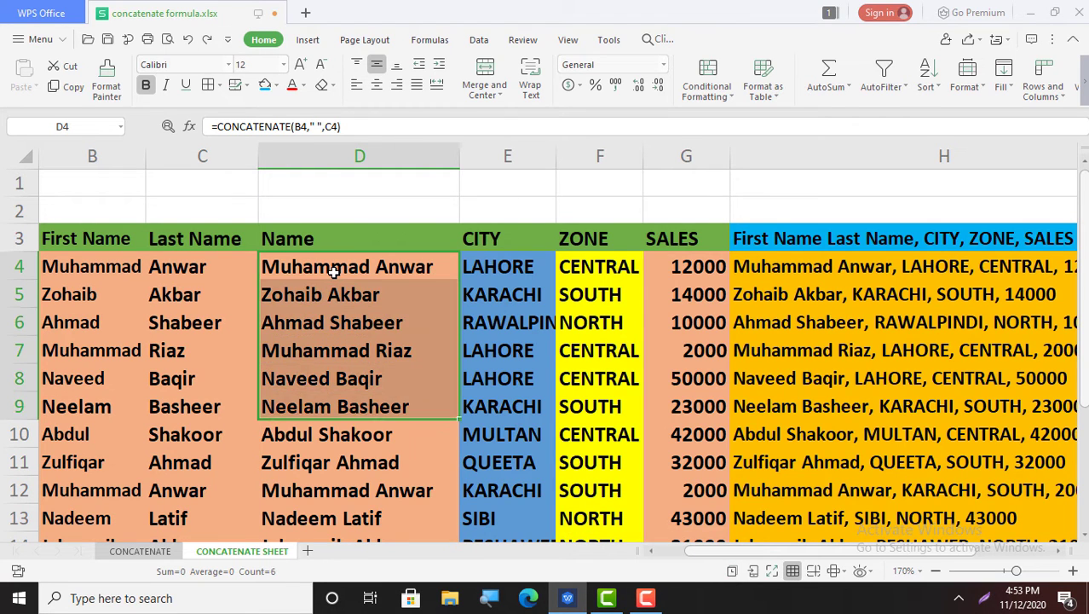
{"action": "key", "text": "shift+Down"}
{"action": "key", "text": "shift+Down"}
{"action": "key", "text": "shift+Down"}
{"action": "key", "text": "shift+Down"}
{"action": "key", "text": "shift+Down"}
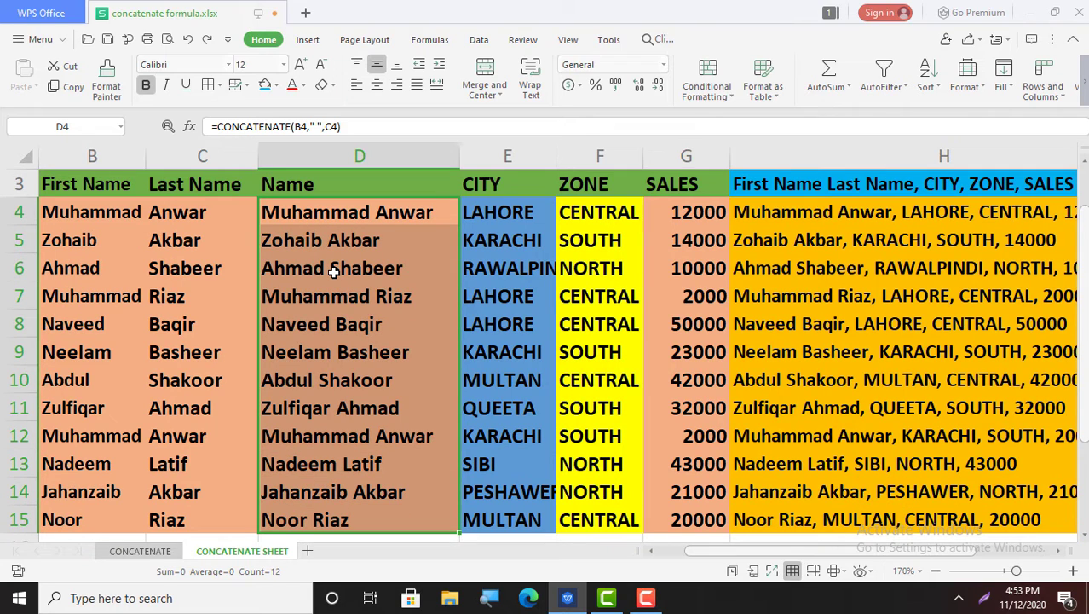
{"action": "key", "text": "ctrl+c"}
Paste the copied names back over D4:D15 with Paste Special set to Values, replacing the formulas
{"action": "left_click", "coordinate": [356, 216]}
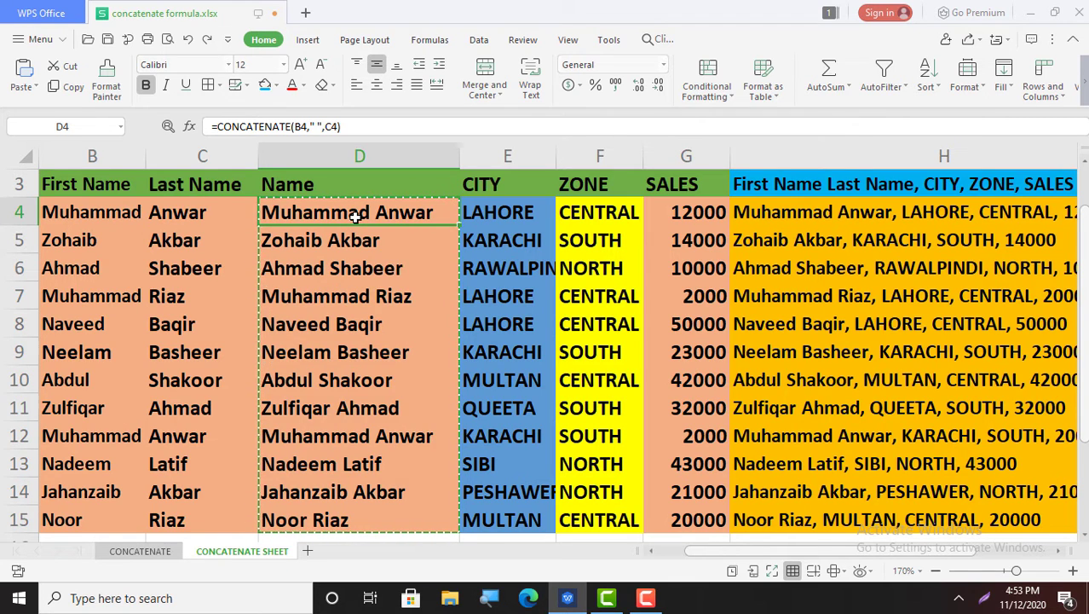
{"action": "right_click", "coordinate": [356, 217]}
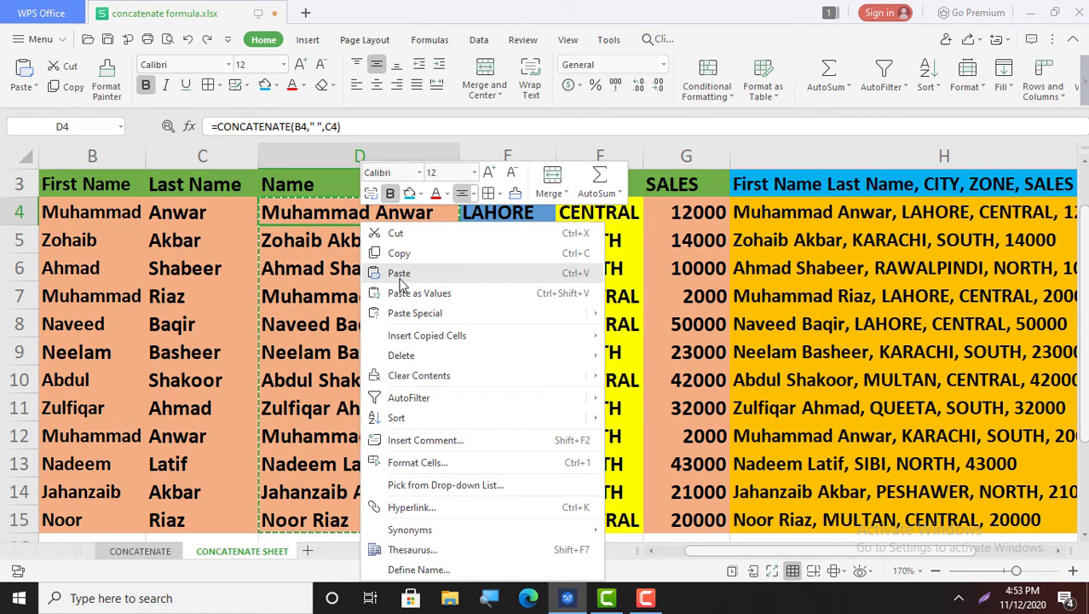
{"action": "left_click", "coordinate": [409, 312]}
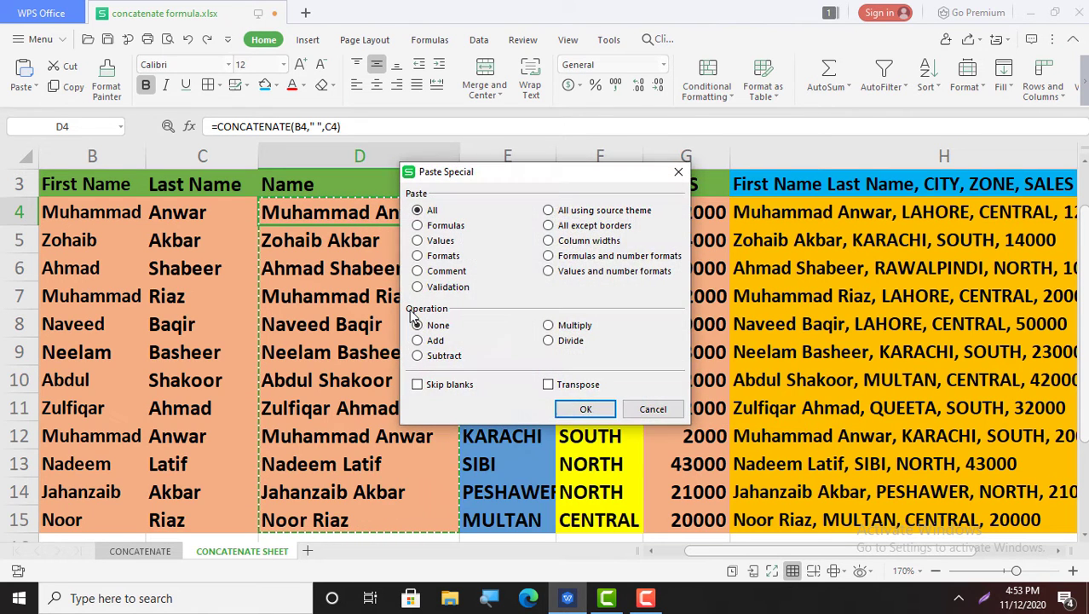
{"action": "left_click", "coordinate": [441, 243]}
{"action": "left_click", "coordinate": [607, 410]}
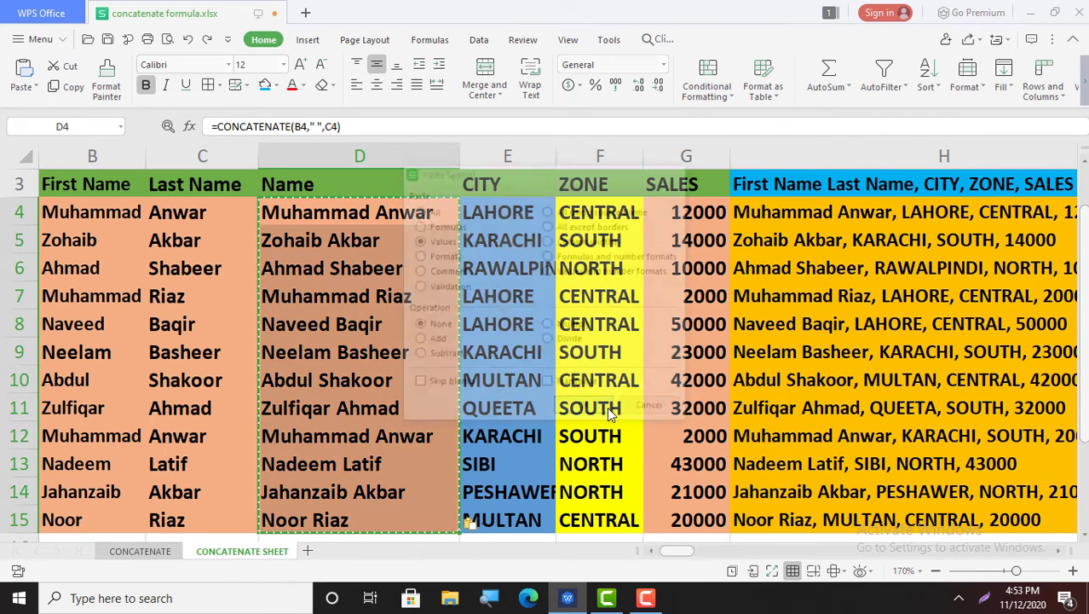
Try deleting the First Name and Last Name columns (B and C) while column H still holds formulas, and undo the deletion
{"action": "left_click", "coordinate": [95, 184]}
{"action": "key", "text": "Up"}
{"action": "key", "text": "Up"}
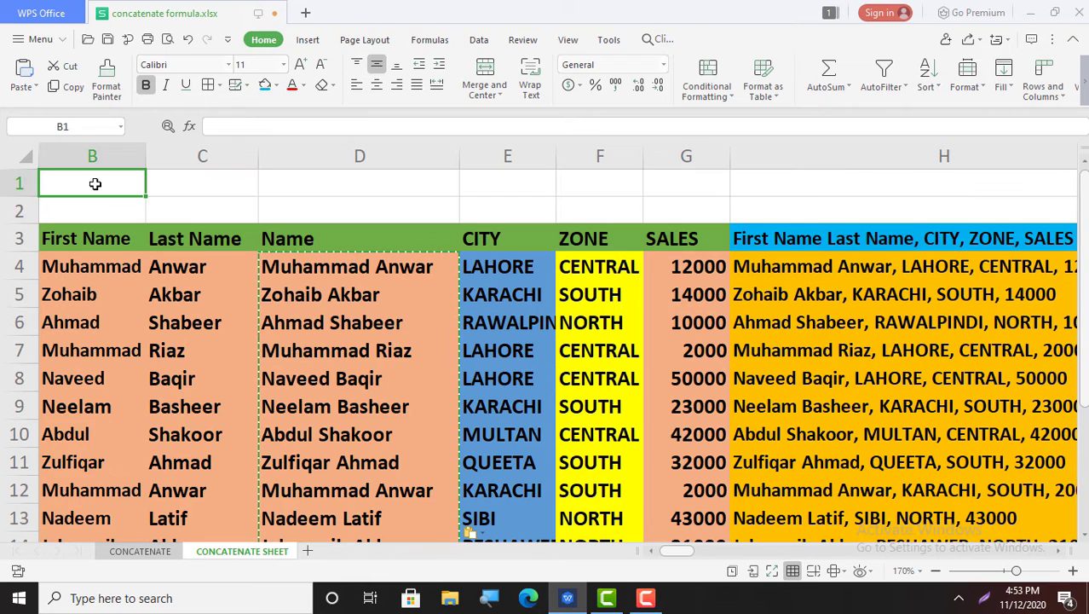
{"action": "left_click", "coordinate": [95, 156]}
{"action": "left_click_drag", "start_coordinate": [99, 156], "coordinate": [182, 153]}
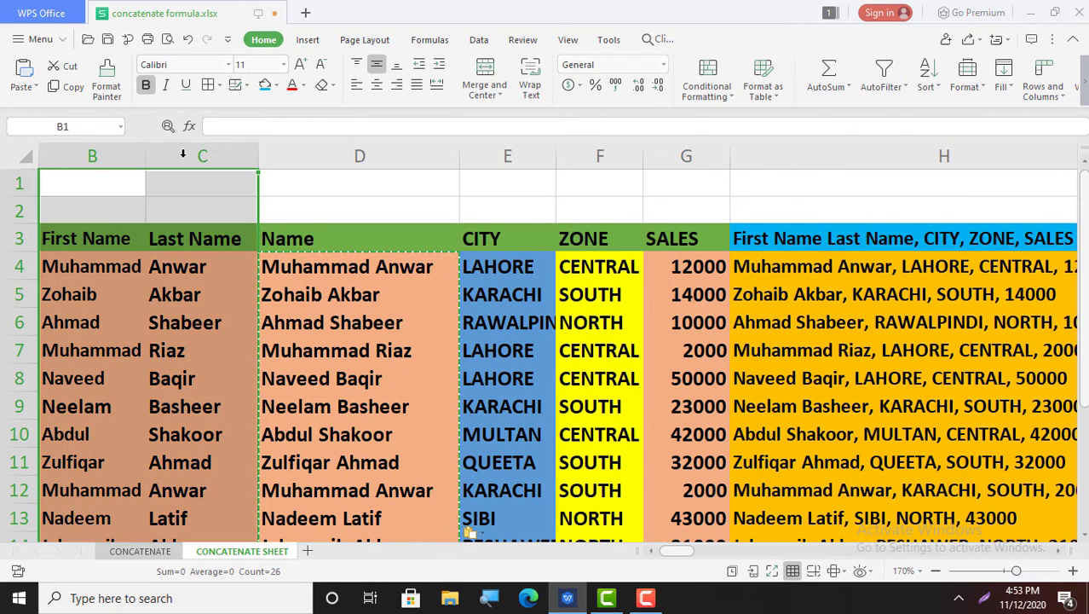
{"action": "right_click", "coordinate": [188, 160]}
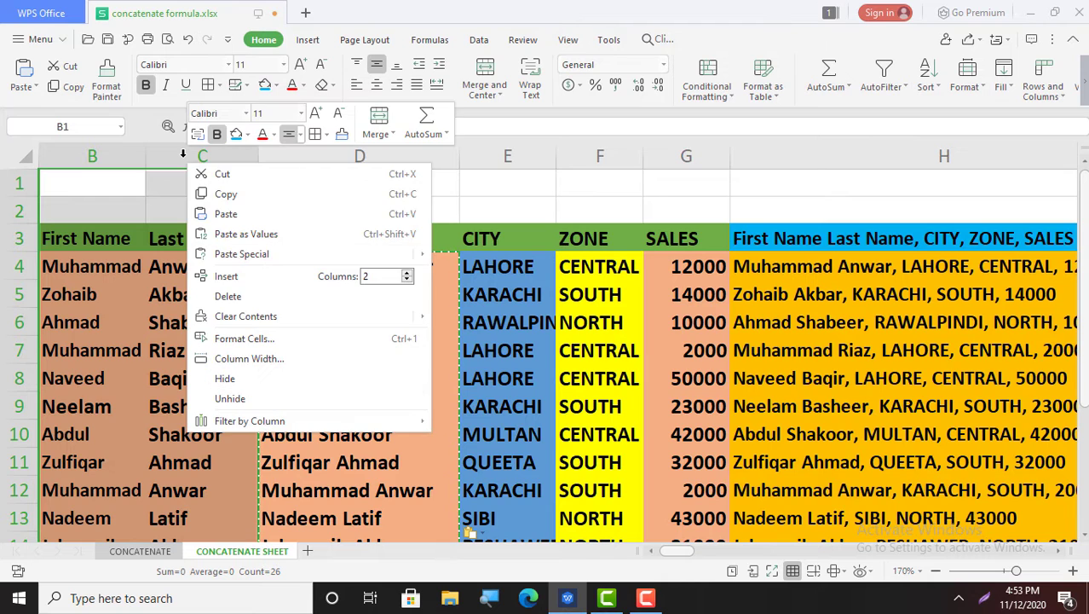
{"action": "left_click", "coordinate": [245, 294]}
{"action": "left_click", "coordinate": [209, 361]}
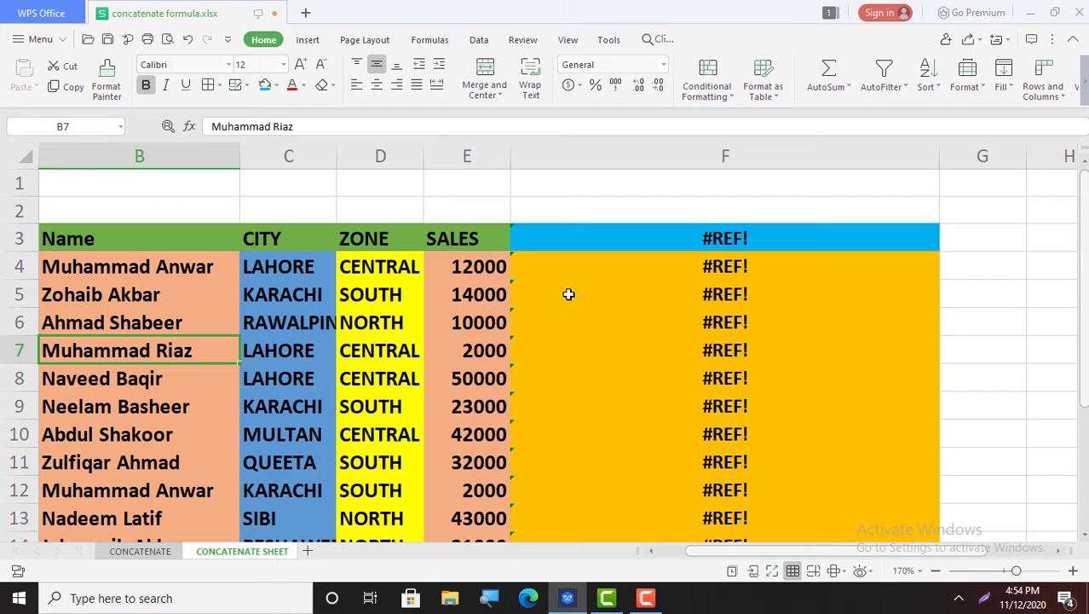
{"action": "key", "text": "ctrl+z"}
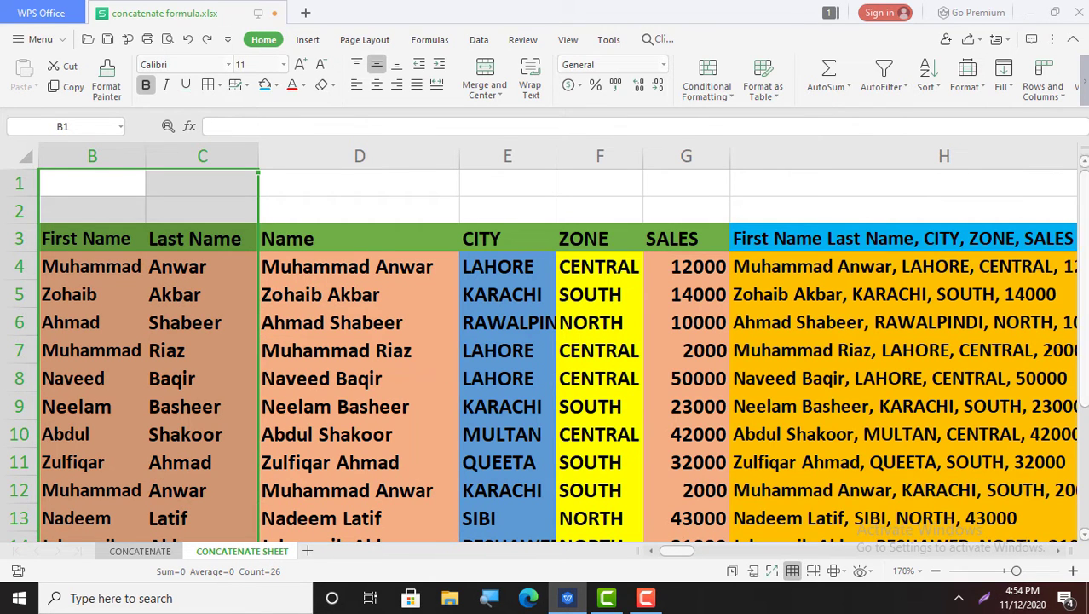
Copy the combined details in column H, from the heading through the last record (H3:H15)
{"action": "left_click", "coordinate": [879, 238]}
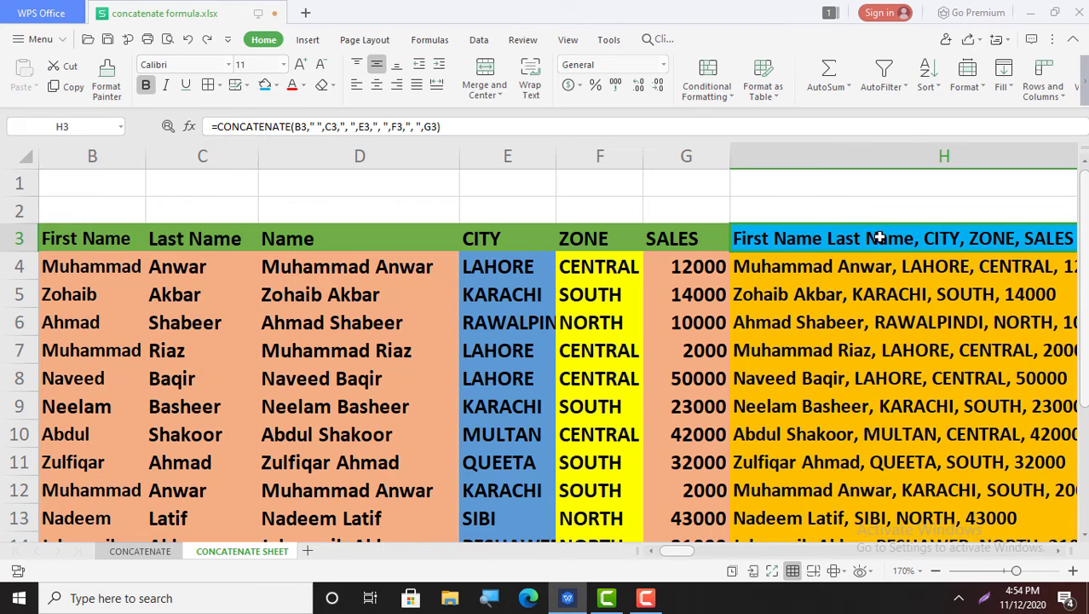
{"action": "key", "text": "shift+Down"}
{"action": "key", "text": "shift+Down"}
{"action": "key", "text": "shift+Down"}
{"action": "key", "text": "shift+Down"}
{"action": "key", "text": "shift+Down"}
{"action": "key", "text": "shift+Down"}
{"action": "key", "text": "shift+Down"}
{"action": "key", "text": "shift+Down"}
{"action": "key", "text": "shift+Down"}
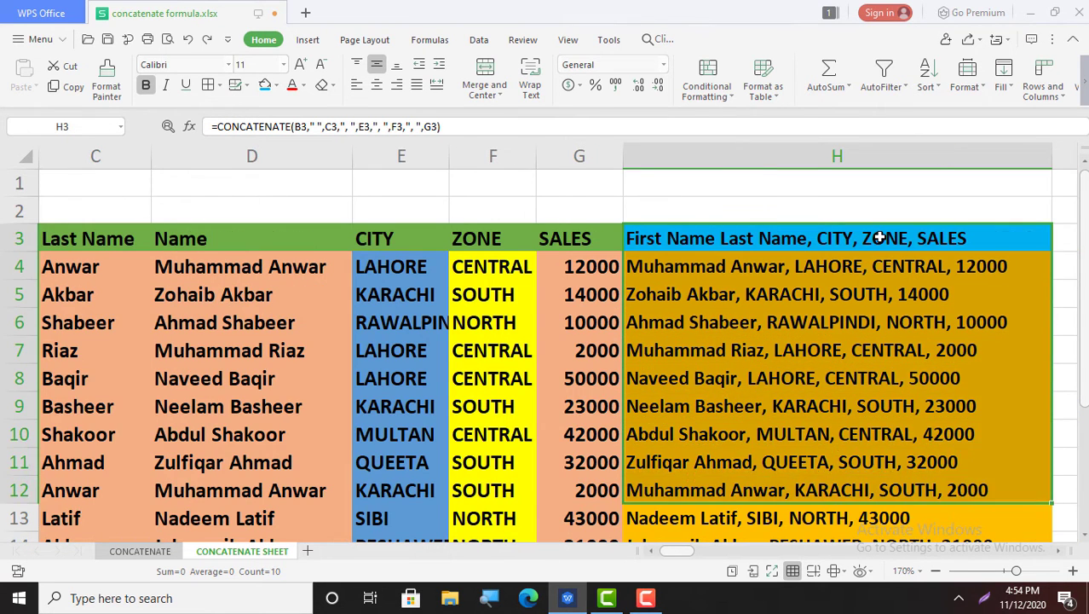
{"action": "key", "text": "shift+Down"}
{"action": "key", "text": "shift+Down"}
{"action": "key", "text": "shift+Down"}
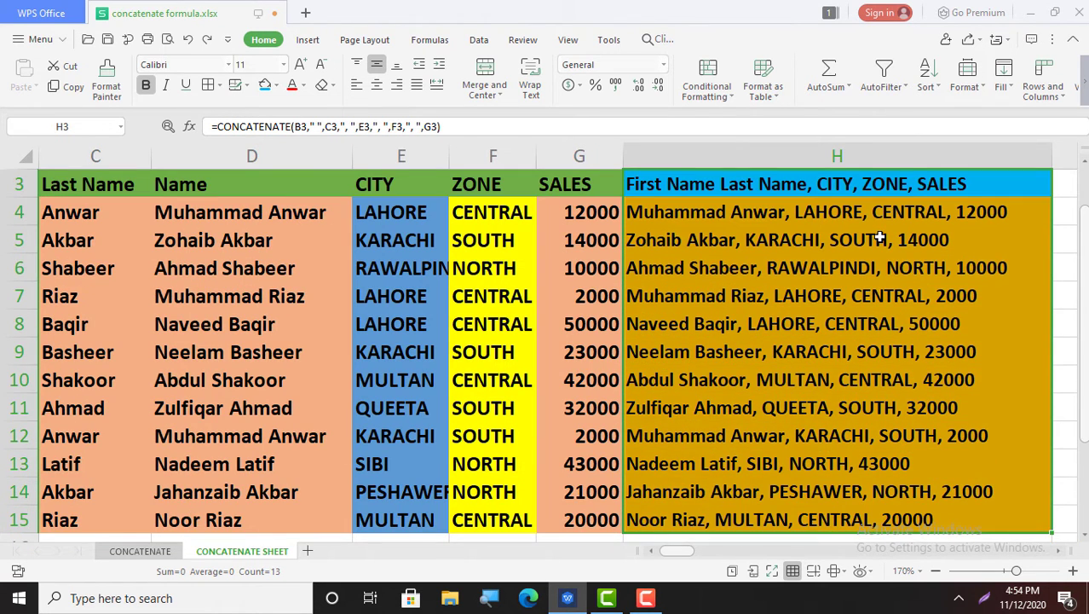
{"action": "key", "text": "ctrl+c"}
Paste the copied details back over H3:H15 with Paste Special set to Values, replacing the formulas
{"action": "left_click", "coordinate": [778, 181]}
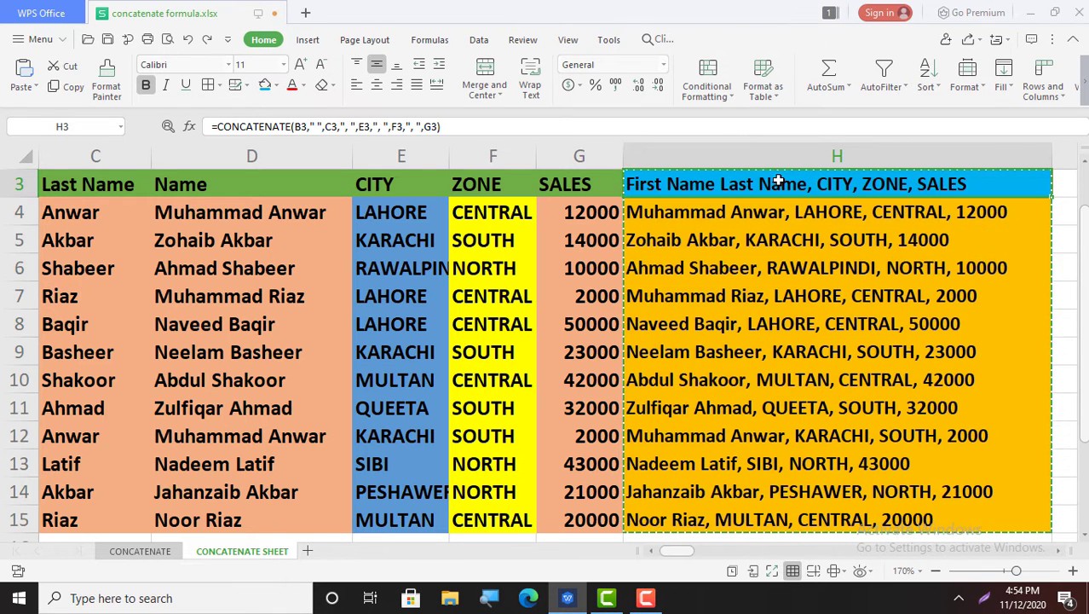
{"action": "right_click", "coordinate": [778, 181]}
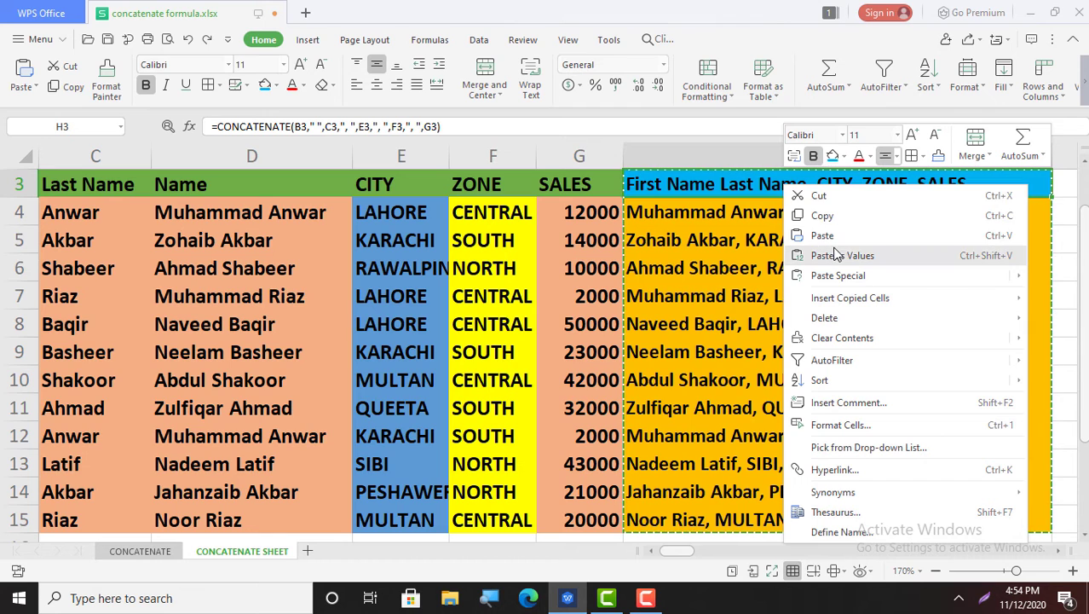
{"action": "mouse_move", "coordinate": [837, 279]}
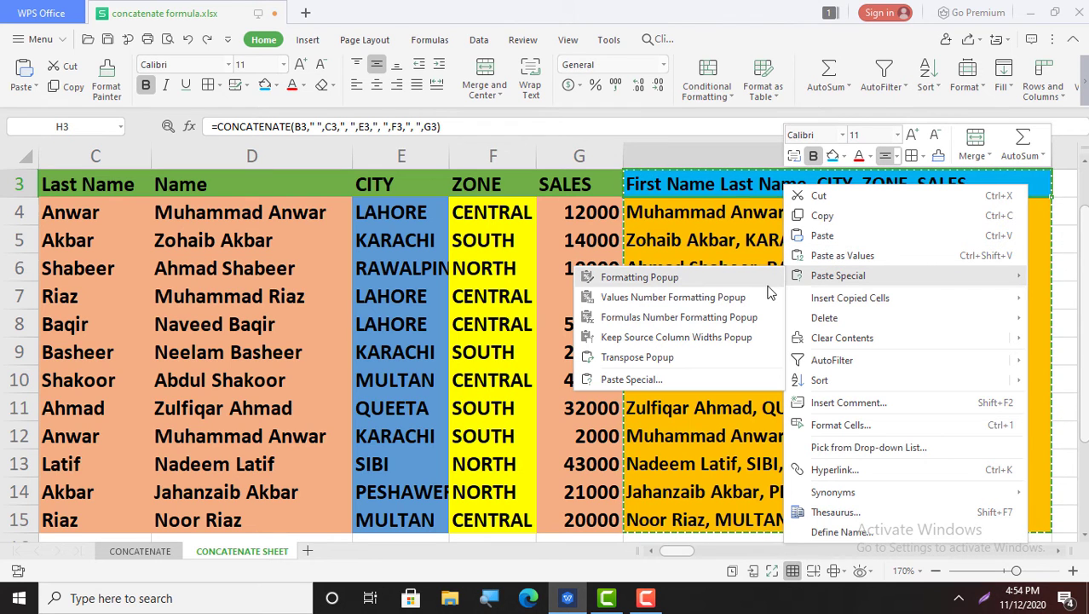
{"action": "left_click", "coordinate": [825, 275]}
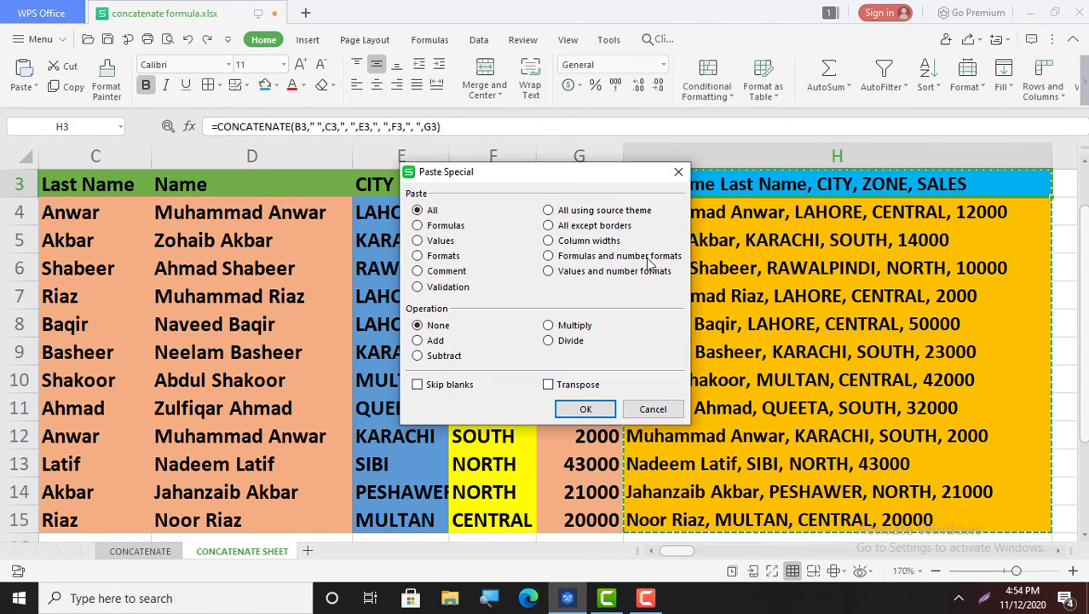
{"action": "left_click", "coordinate": [429, 242]}
{"action": "left_click", "coordinate": [589, 410]}
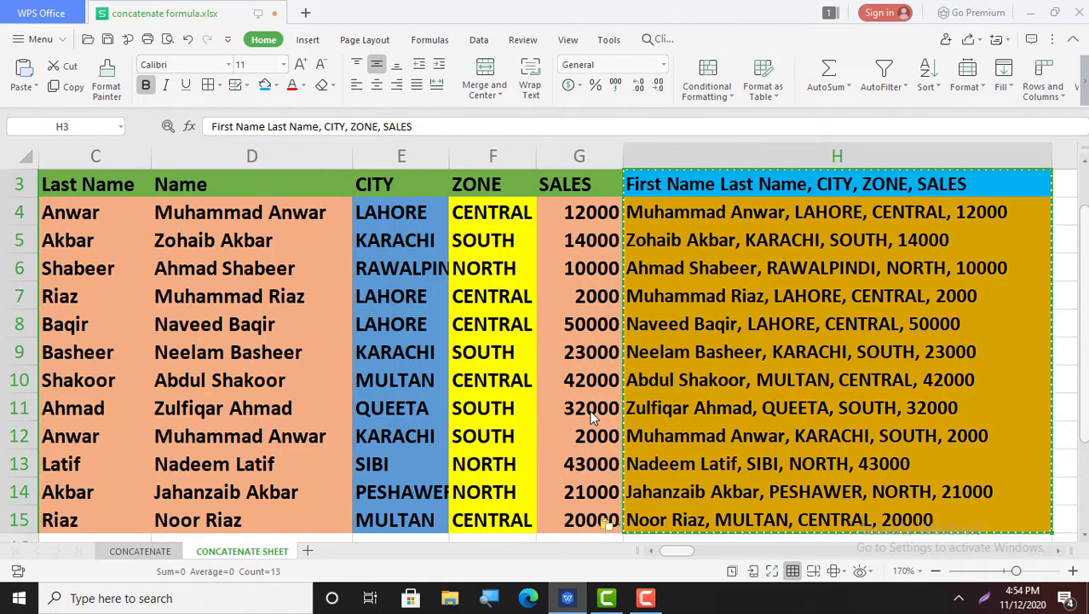
Delete the First Name and Last Name source columns (B and C) from the sheet
{"action": "left_click", "coordinate": [733, 355]}
{"action": "key", "text": "Left"}
{"action": "key", "text": "Home"}
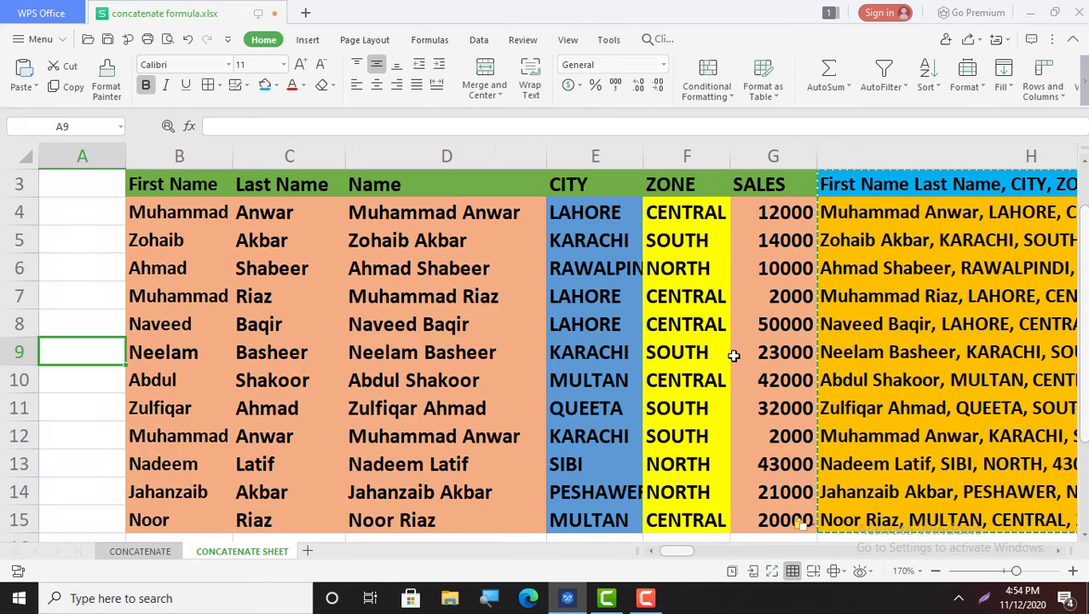
{"action": "left_click", "coordinate": [229, 243]}
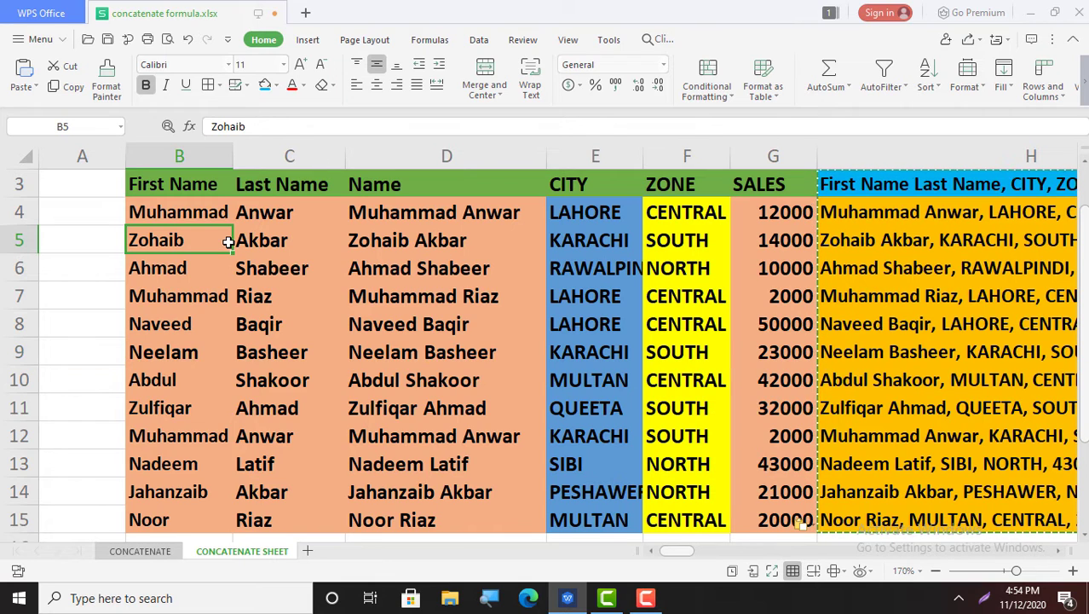
{"action": "key", "text": "Up"}
{"action": "key", "text": "Up"}
{"action": "key", "text": "Up"}
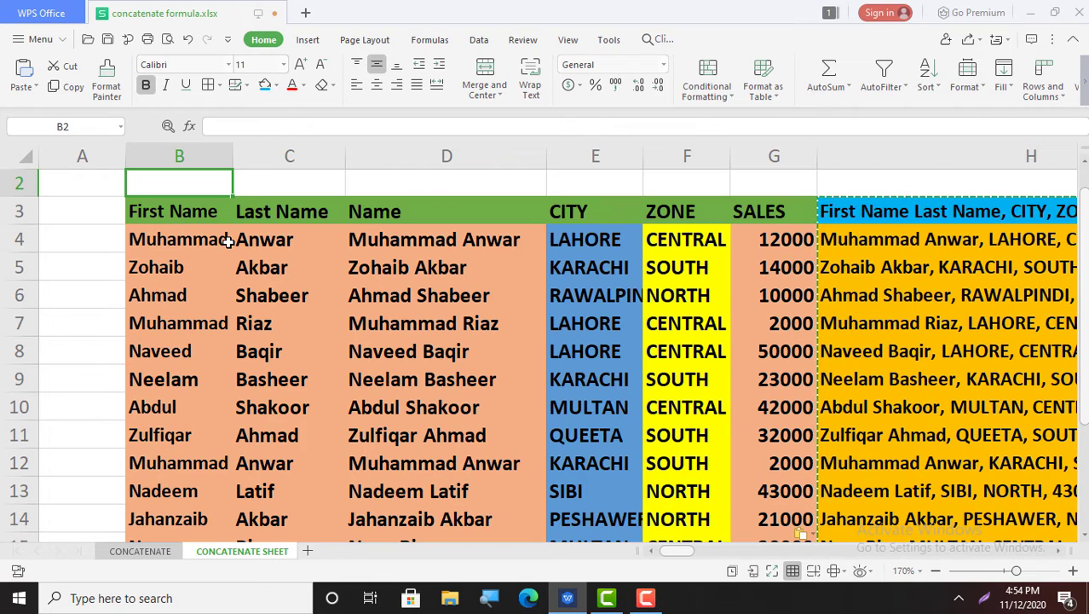
{"action": "left_click", "coordinate": [207, 155]}
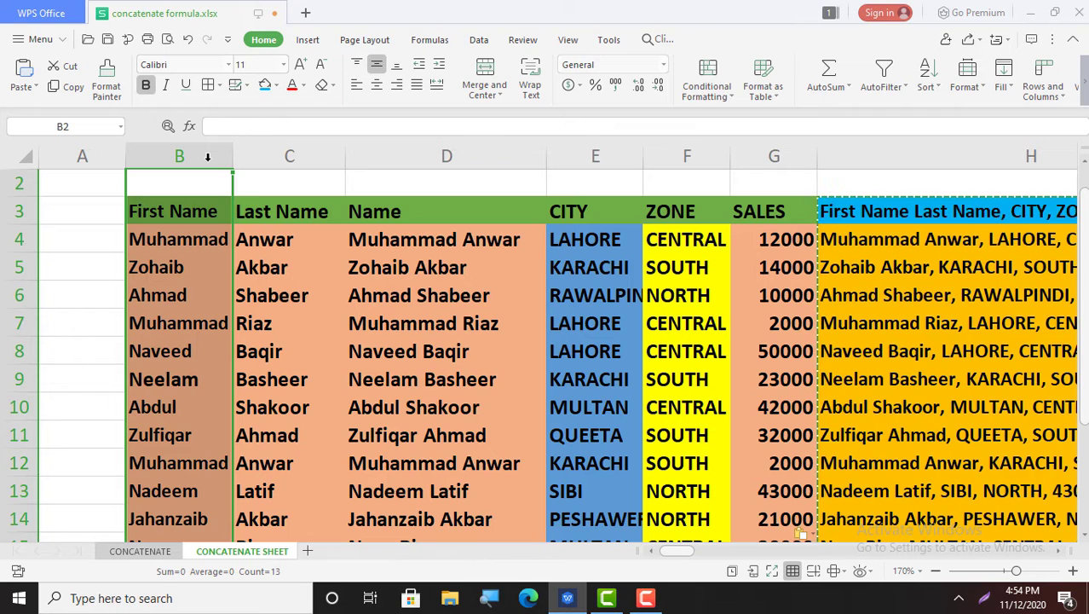
{"action": "left_click", "coordinate": [272, 156], "text": "shift"}
{"action": "right_click", "coordinate": [275, 157]}
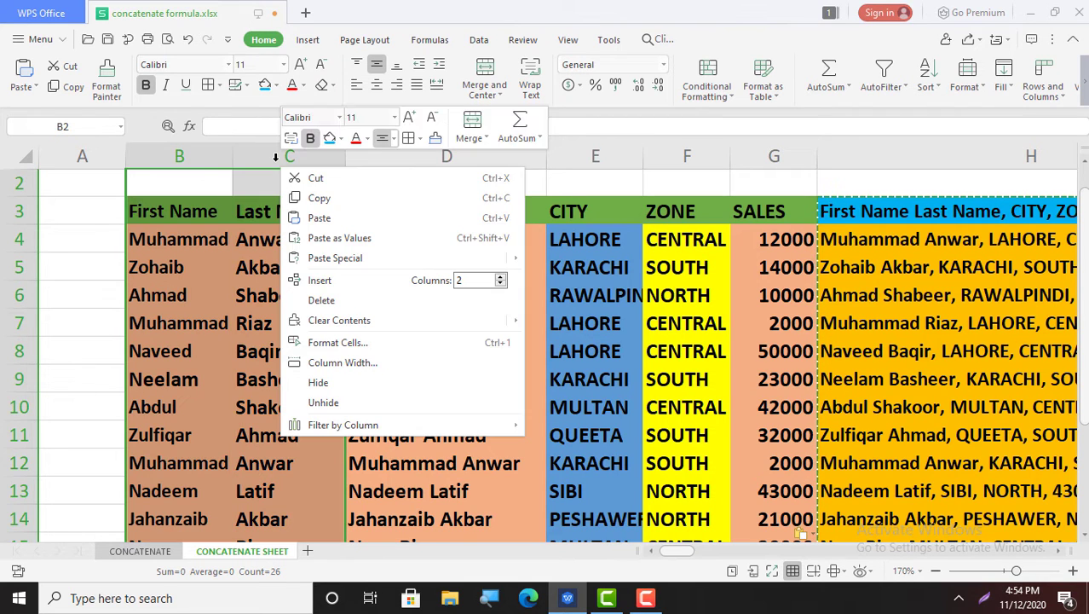
{"action": "left_click", "coordinate": [335, 299]}
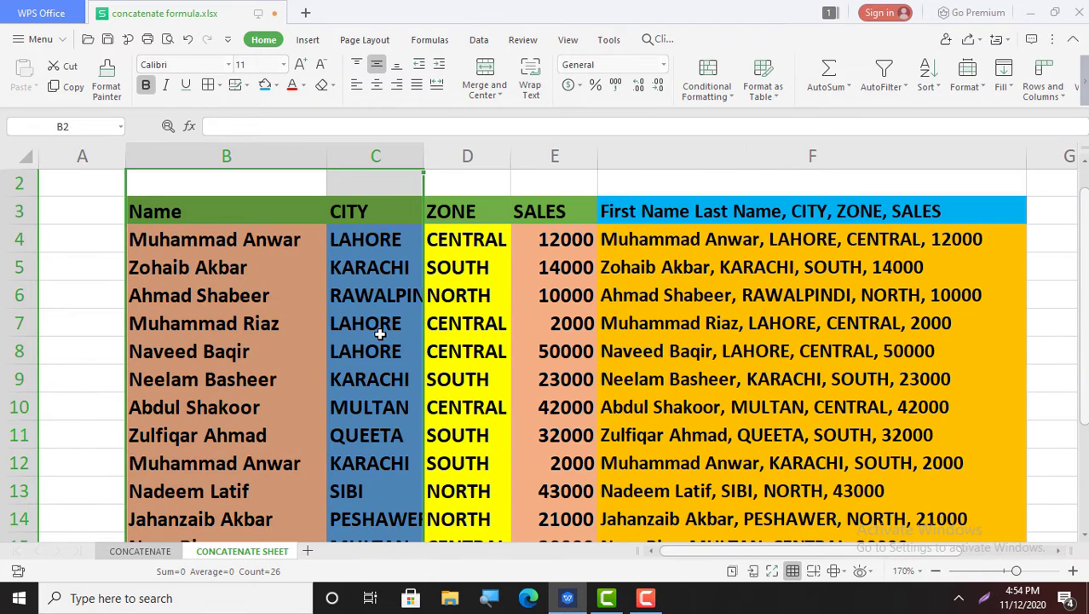
{"action": "key", "text": "Down"}
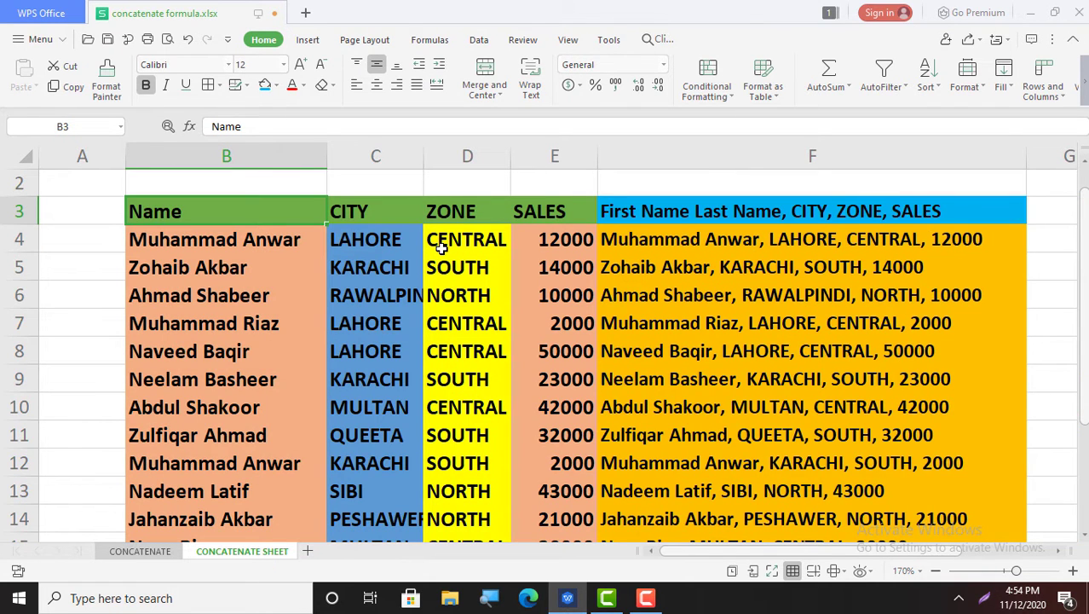